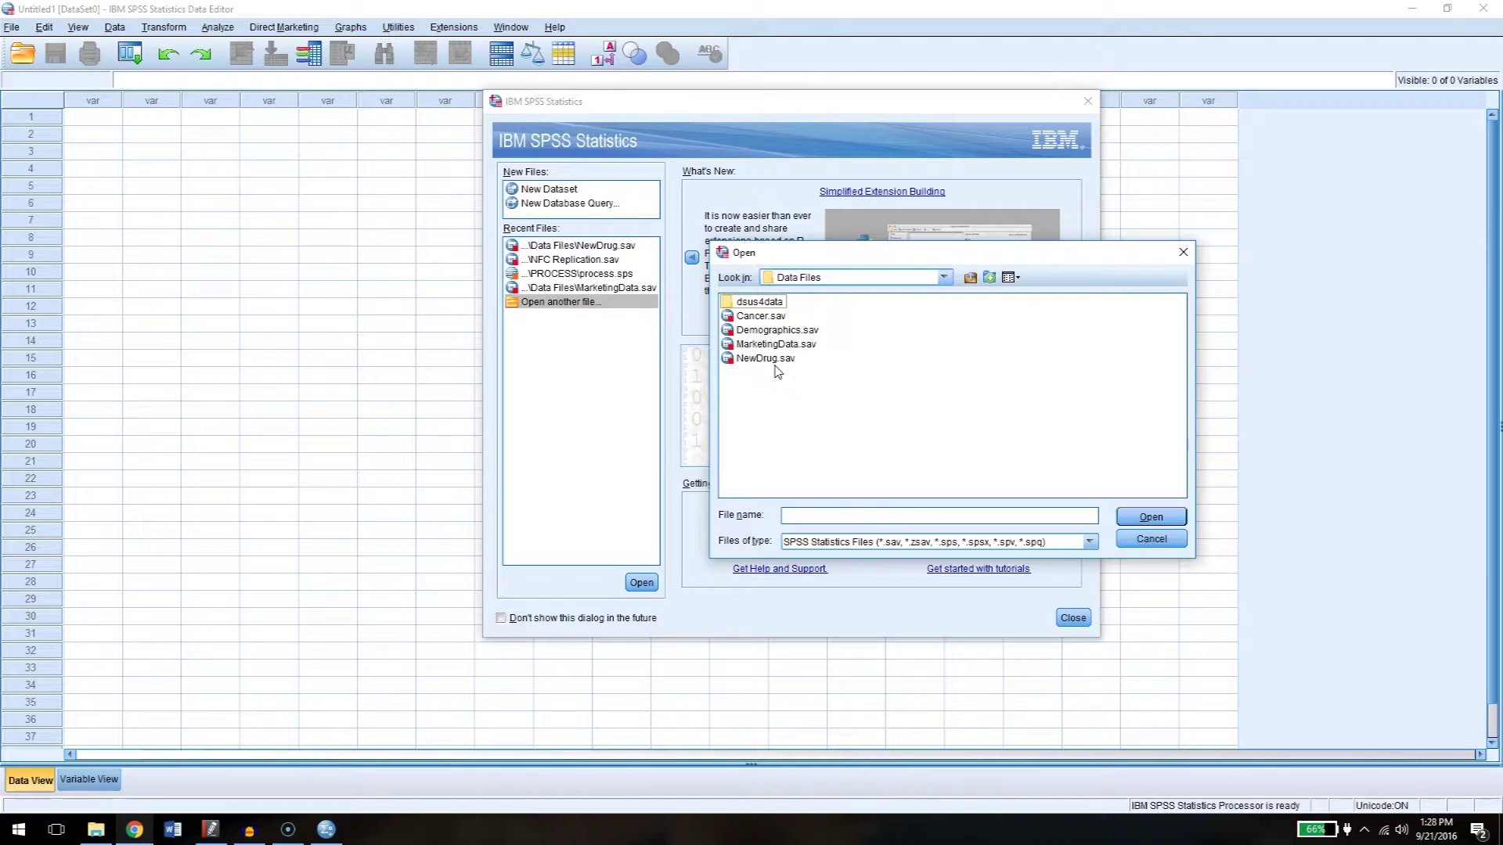
Open NewDrug.sav from the Data Files folder.
left_click(755, 358)
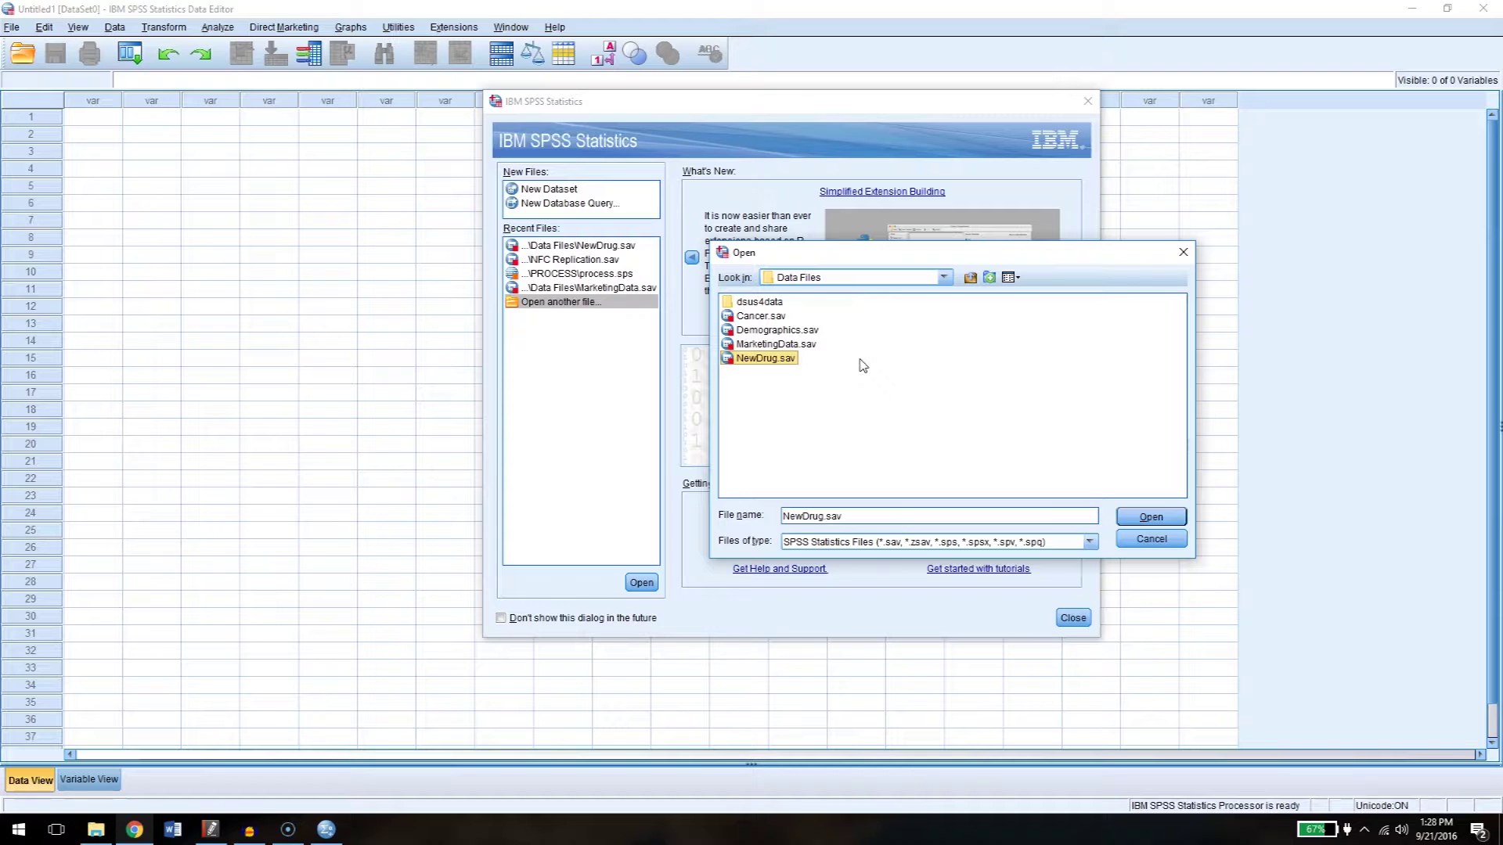
left_click(765, 358)
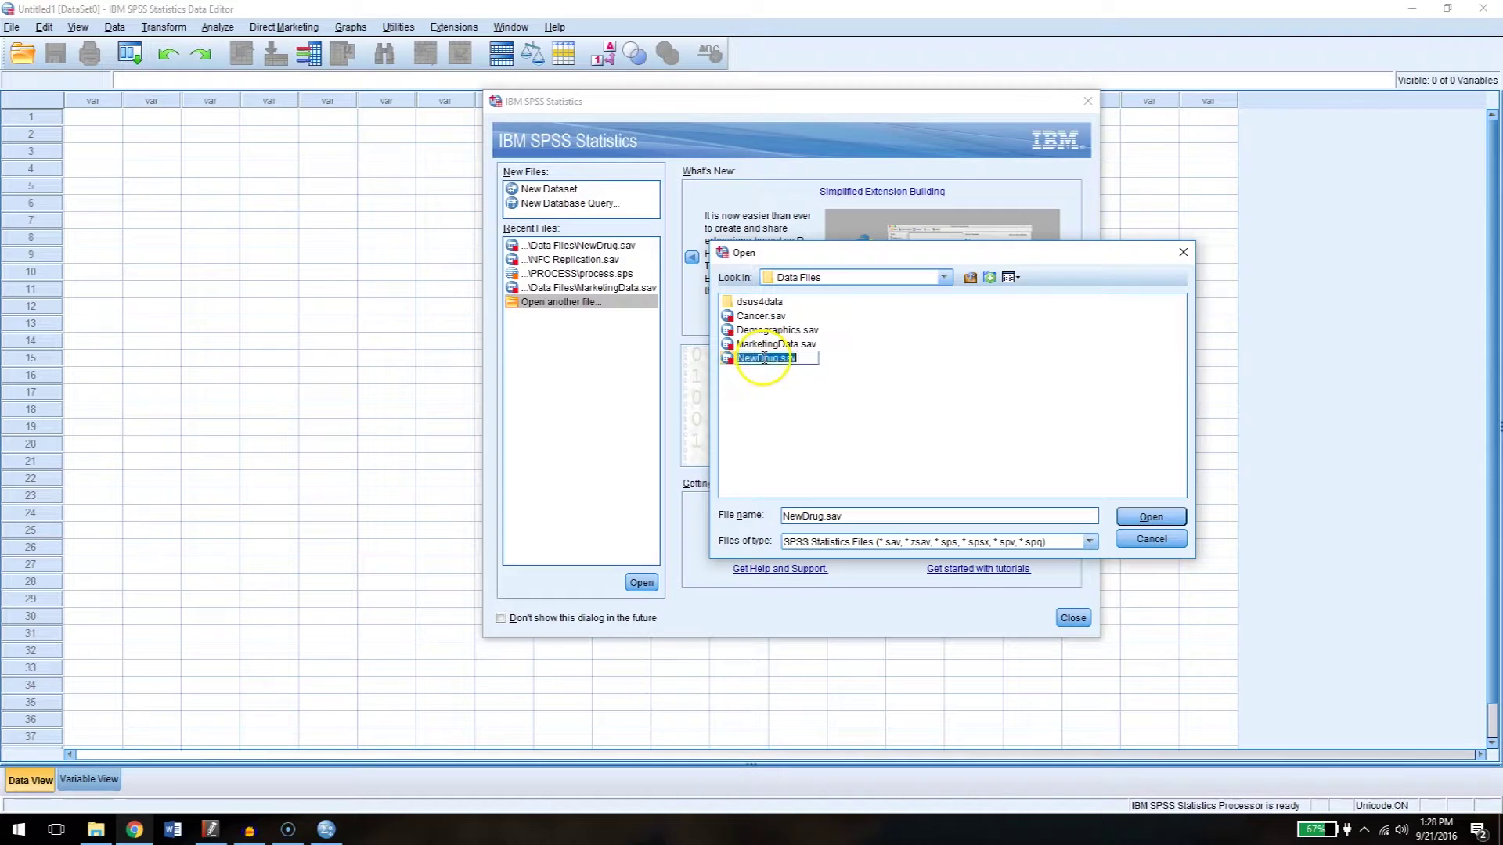
left_click(1151, 516)
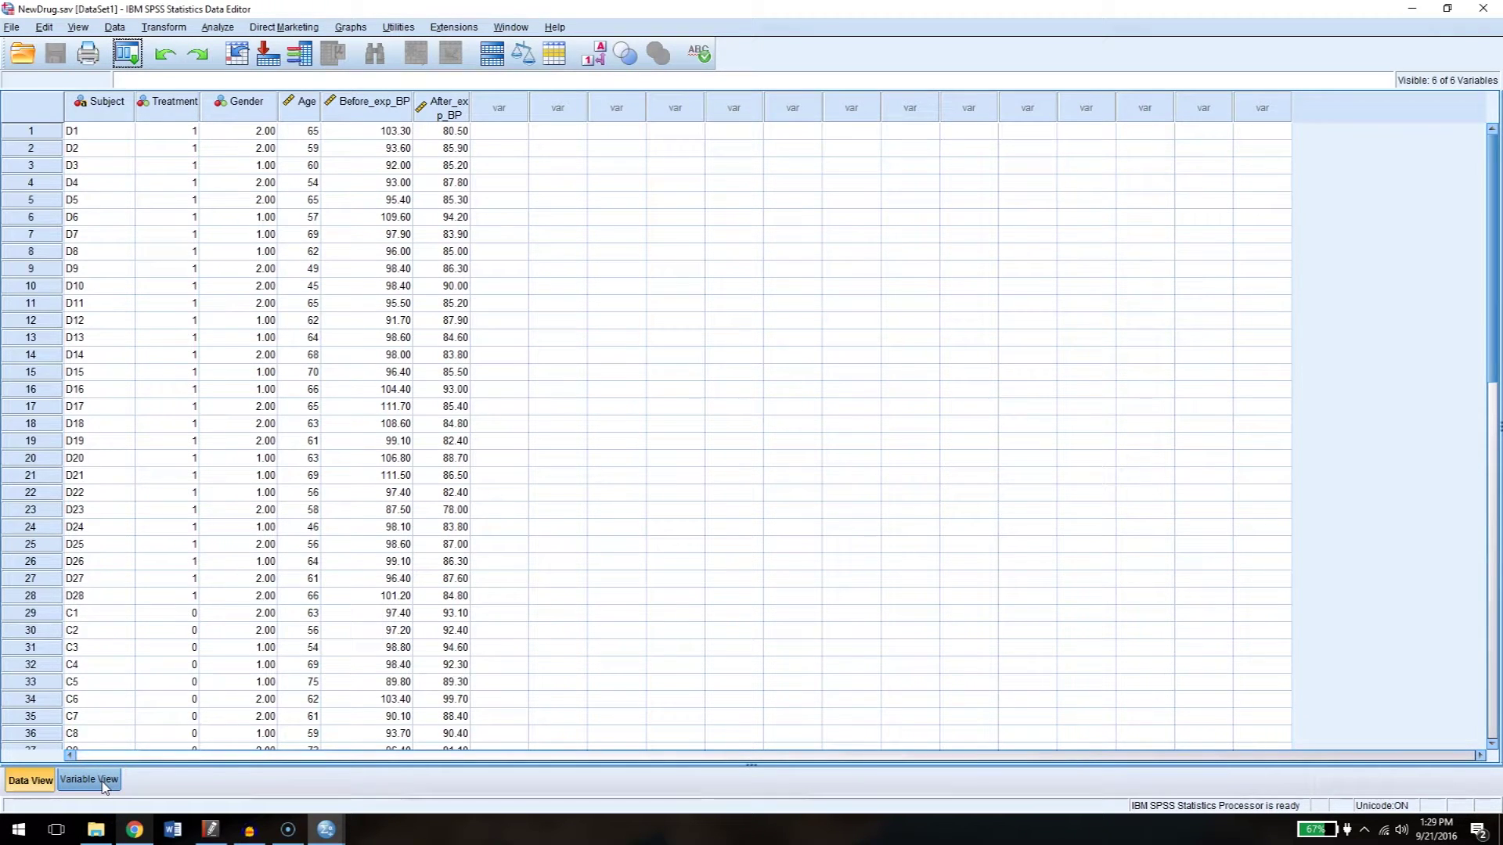
Switch to Variable View to see the six variables' definitions.
left_click(88, 779)
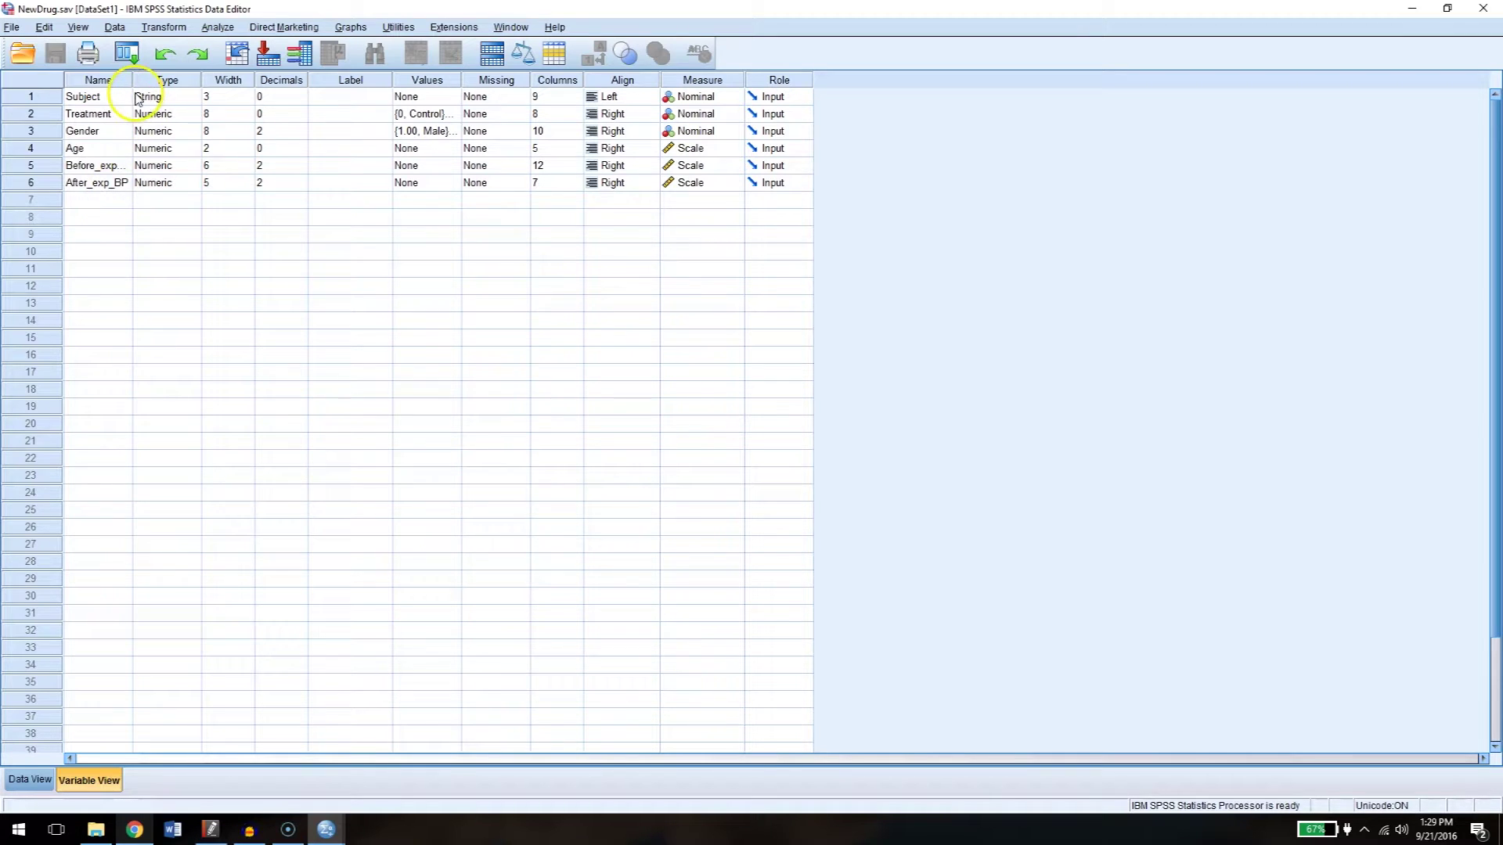
Widen the Name column to show Before_exp_BP fully, then view Gender's value labels (1 = Male, 2 = Female).
left_click_drag(132, 83, 162, 77)
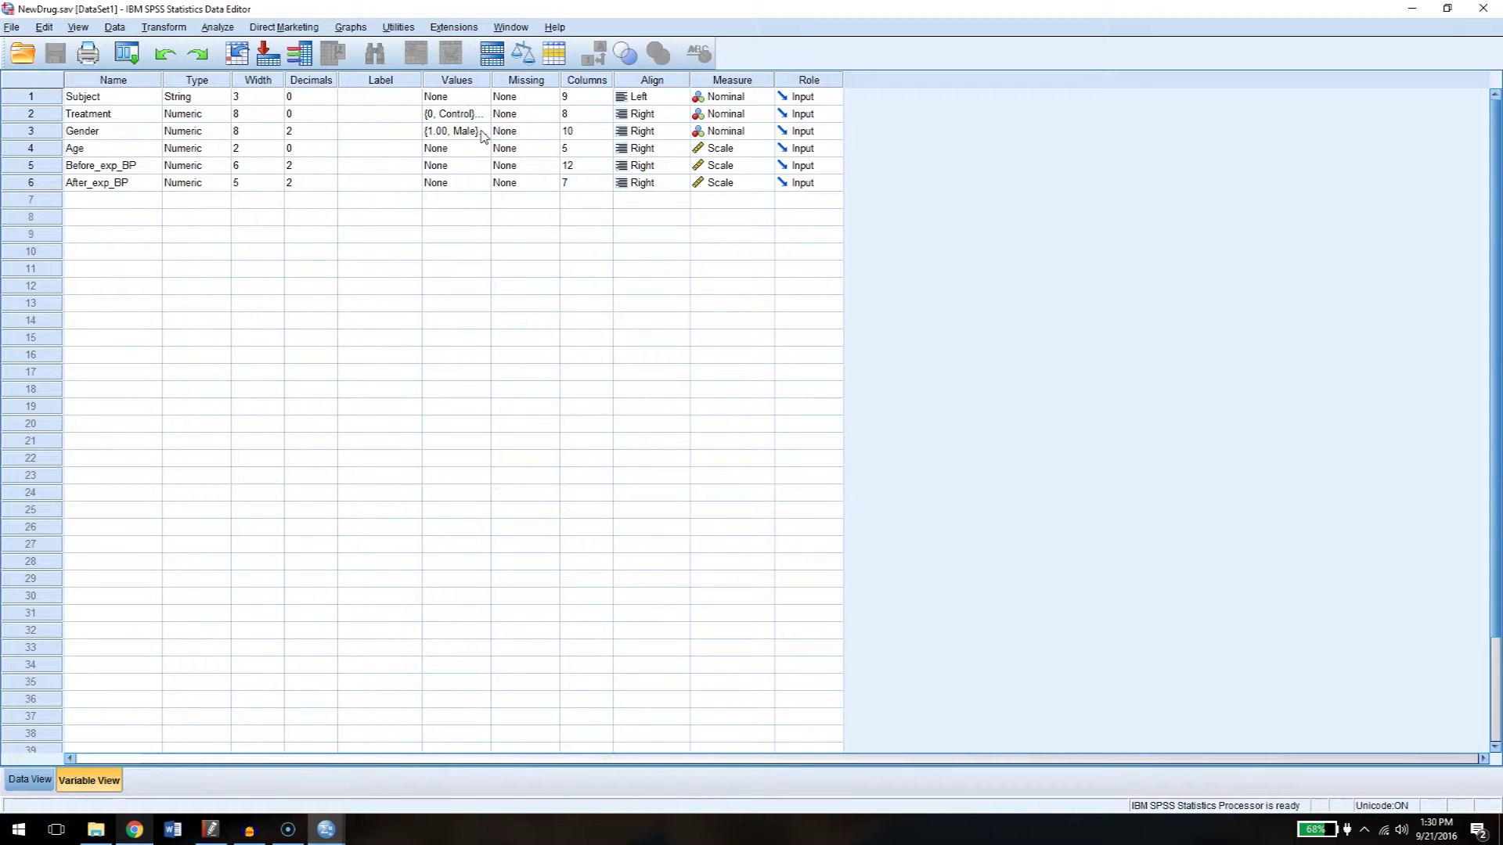
left_click(481, 134)
left_click(481, 133)
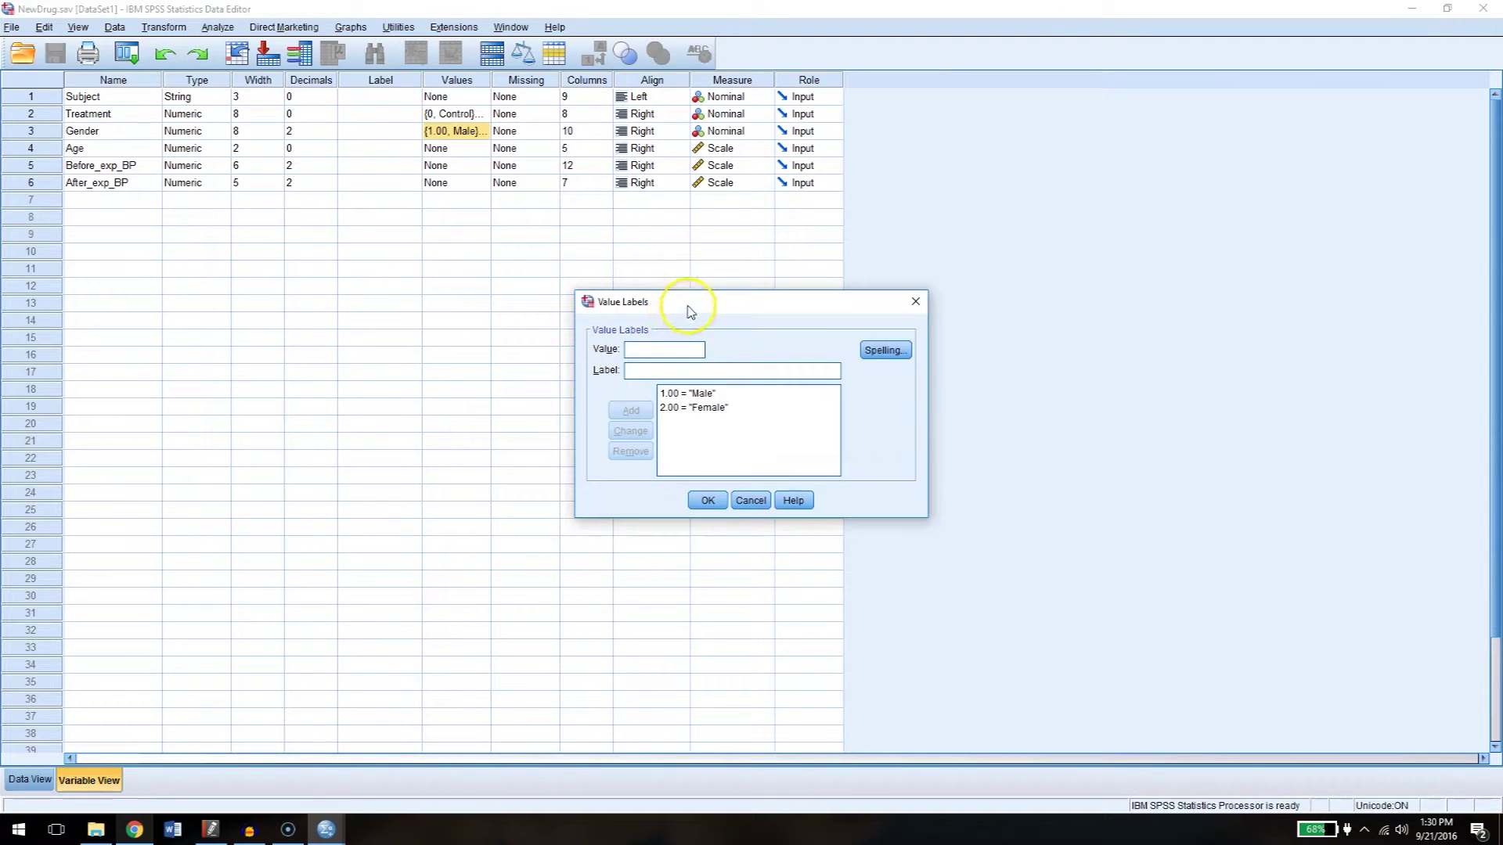
left_click_drag(689, 311, 668, 224)
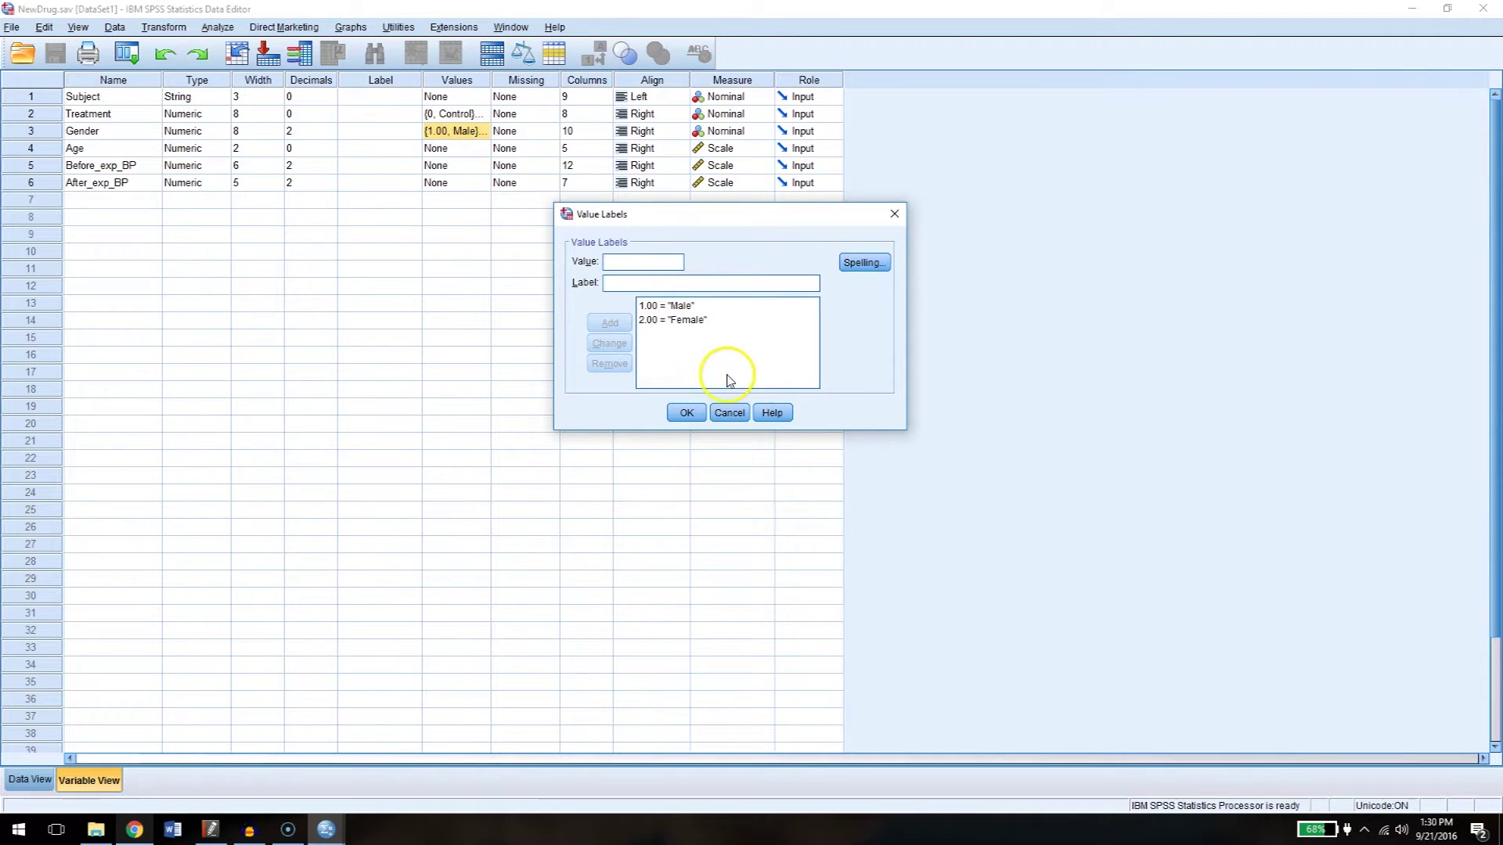
left_click(686, 413)
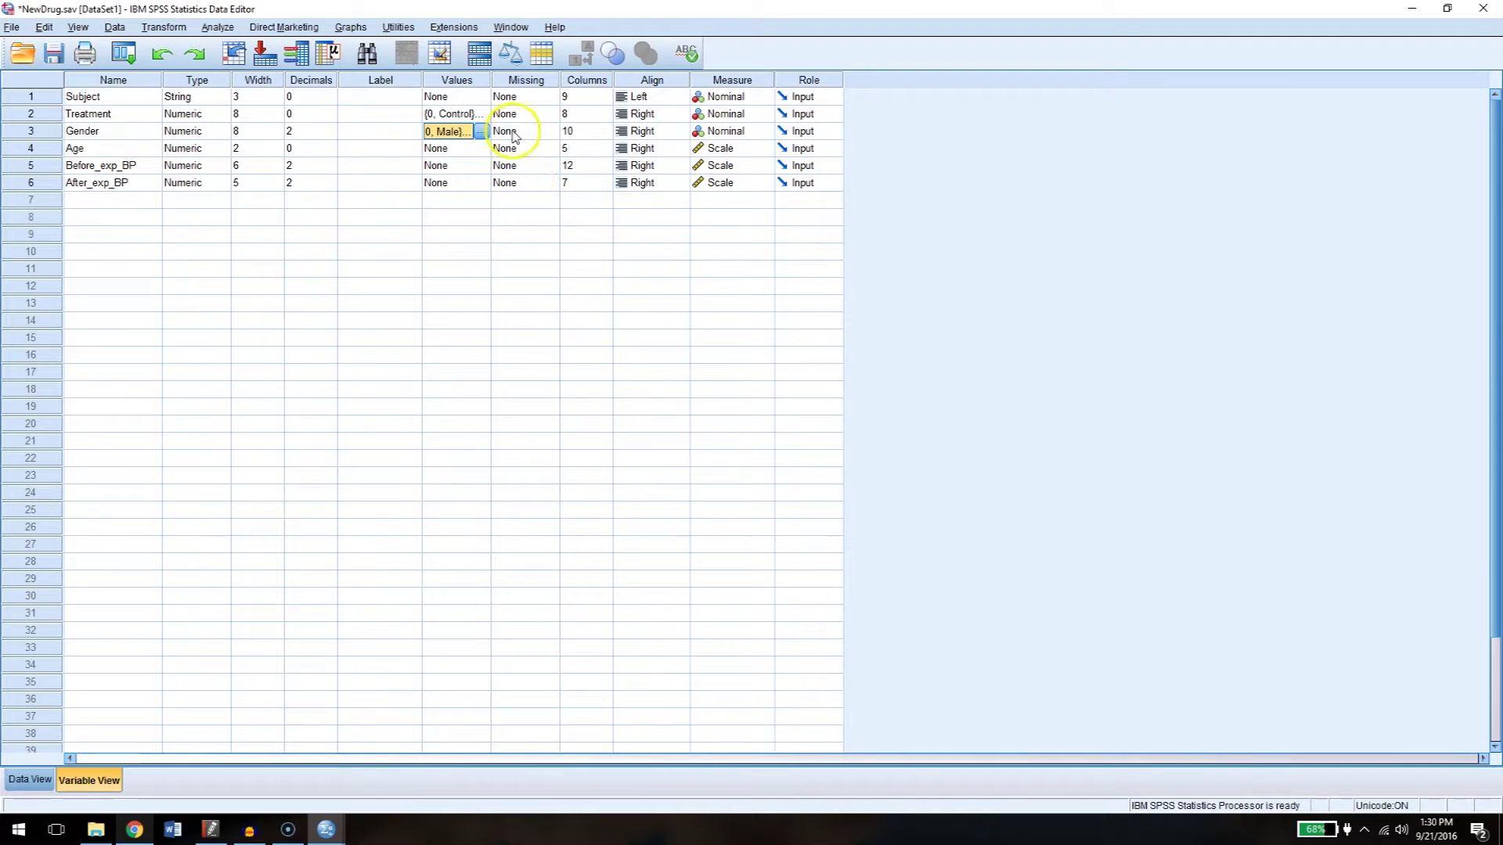
left_click(452, 115)
left_click(483, 115)
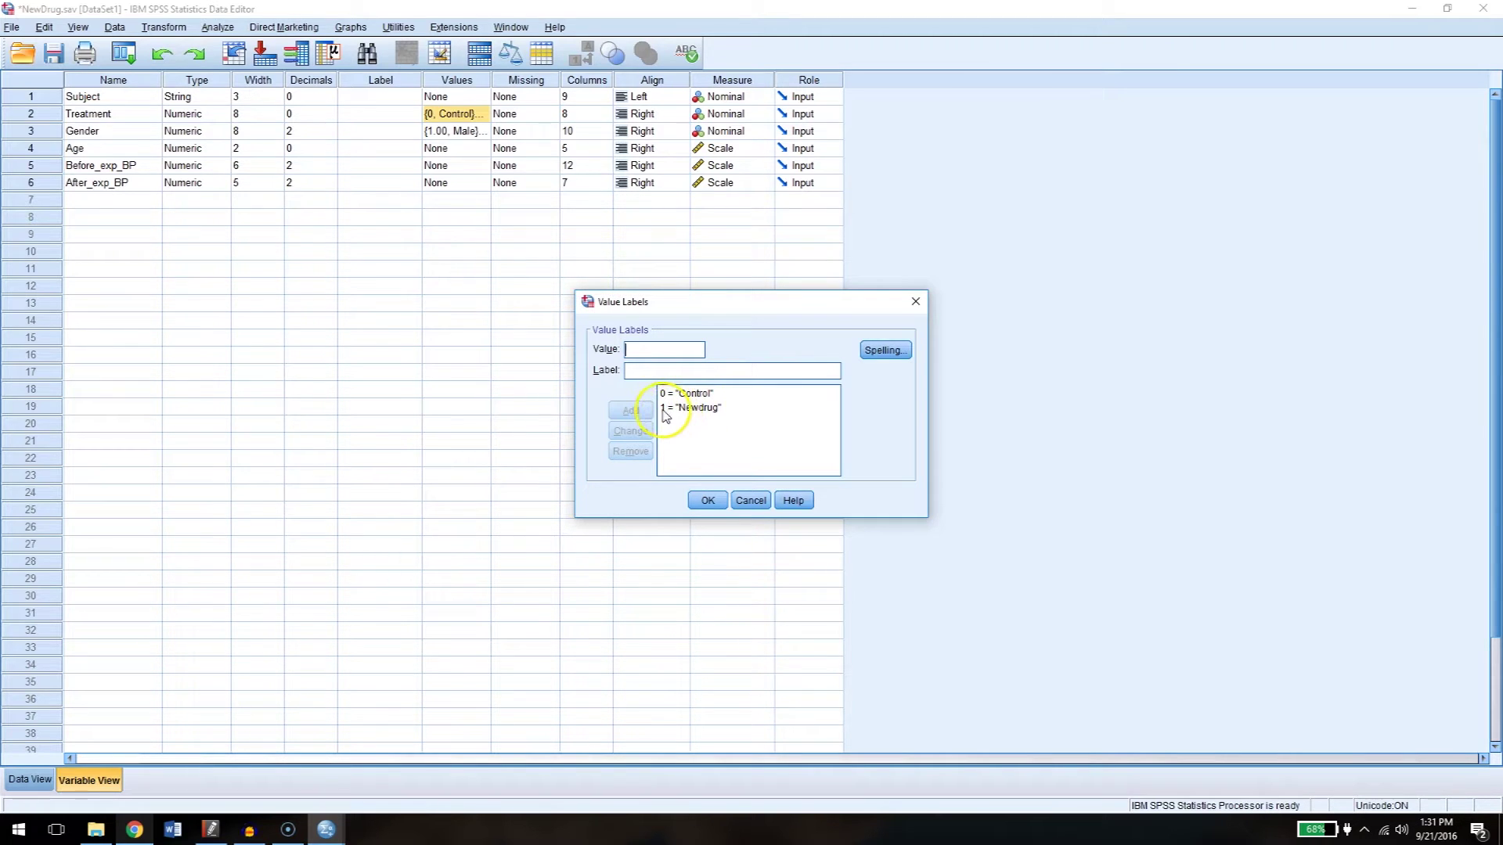
left_click(708, 500)
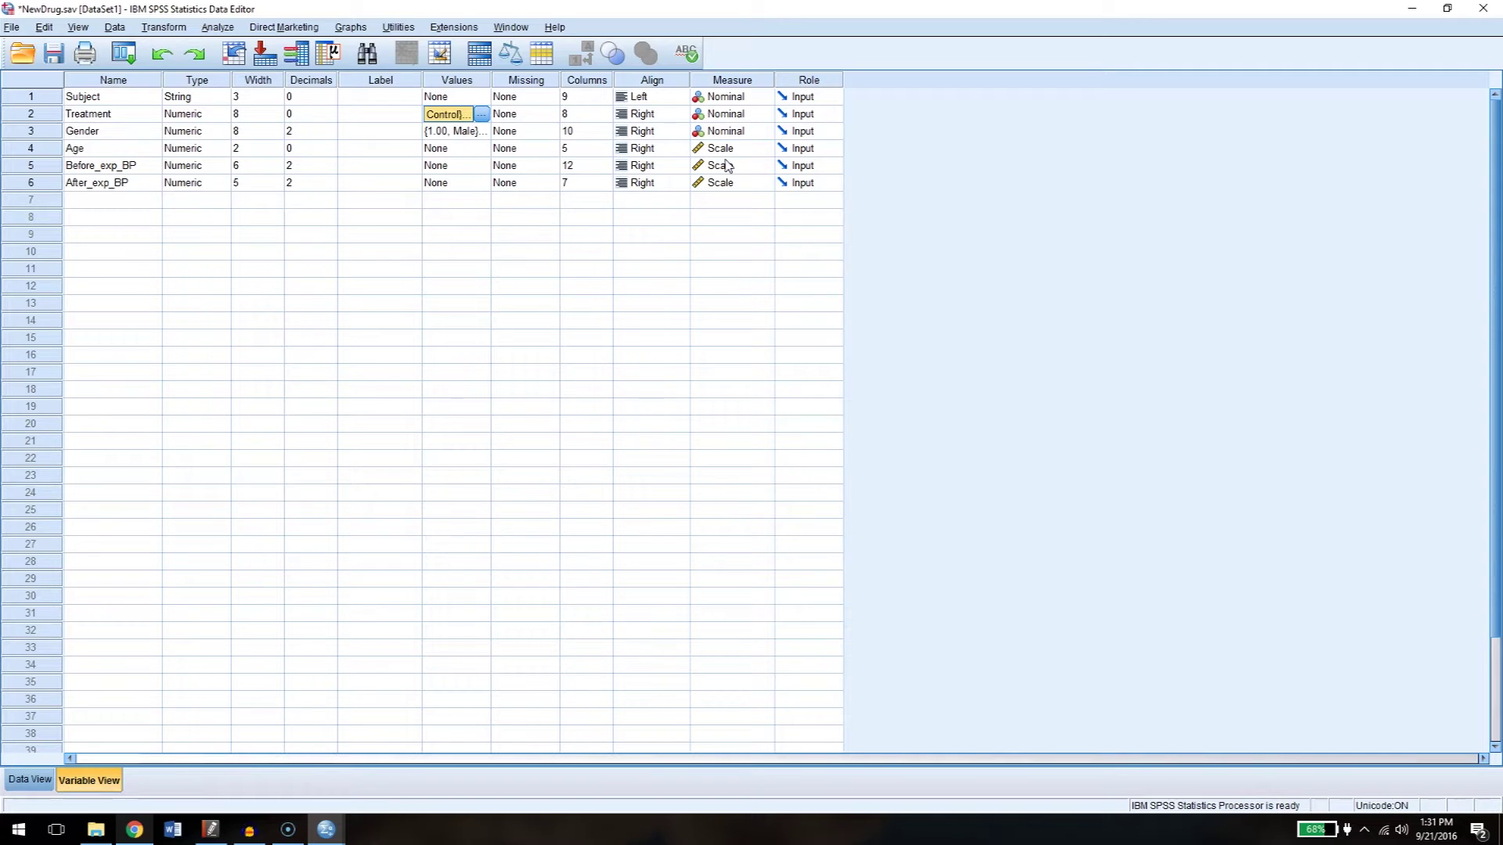
Keep Age's measure as Scale and return to Data View.
left_click(766, 152)
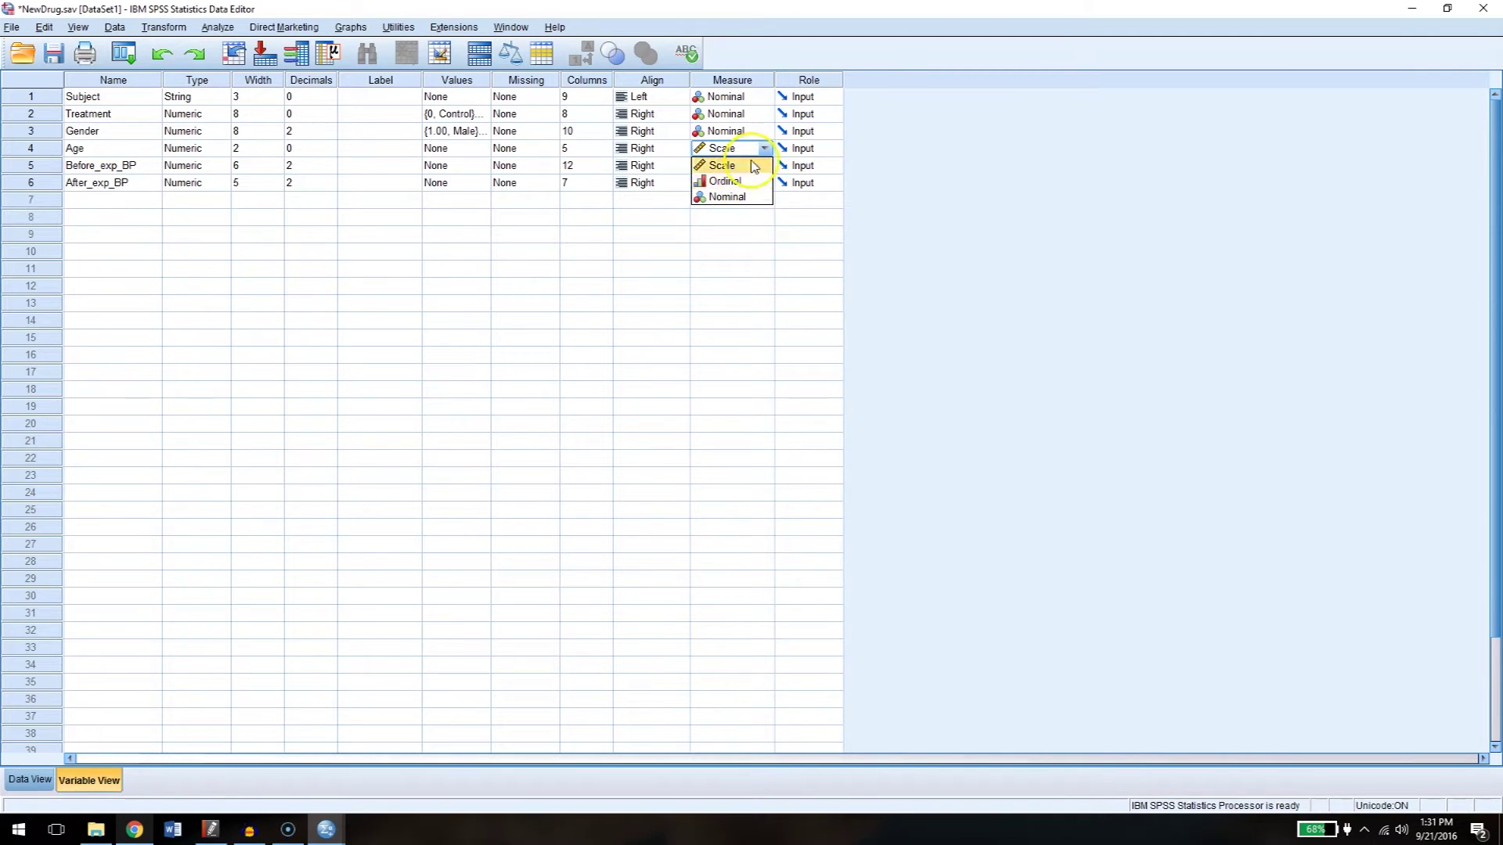
left_click(722, 165)
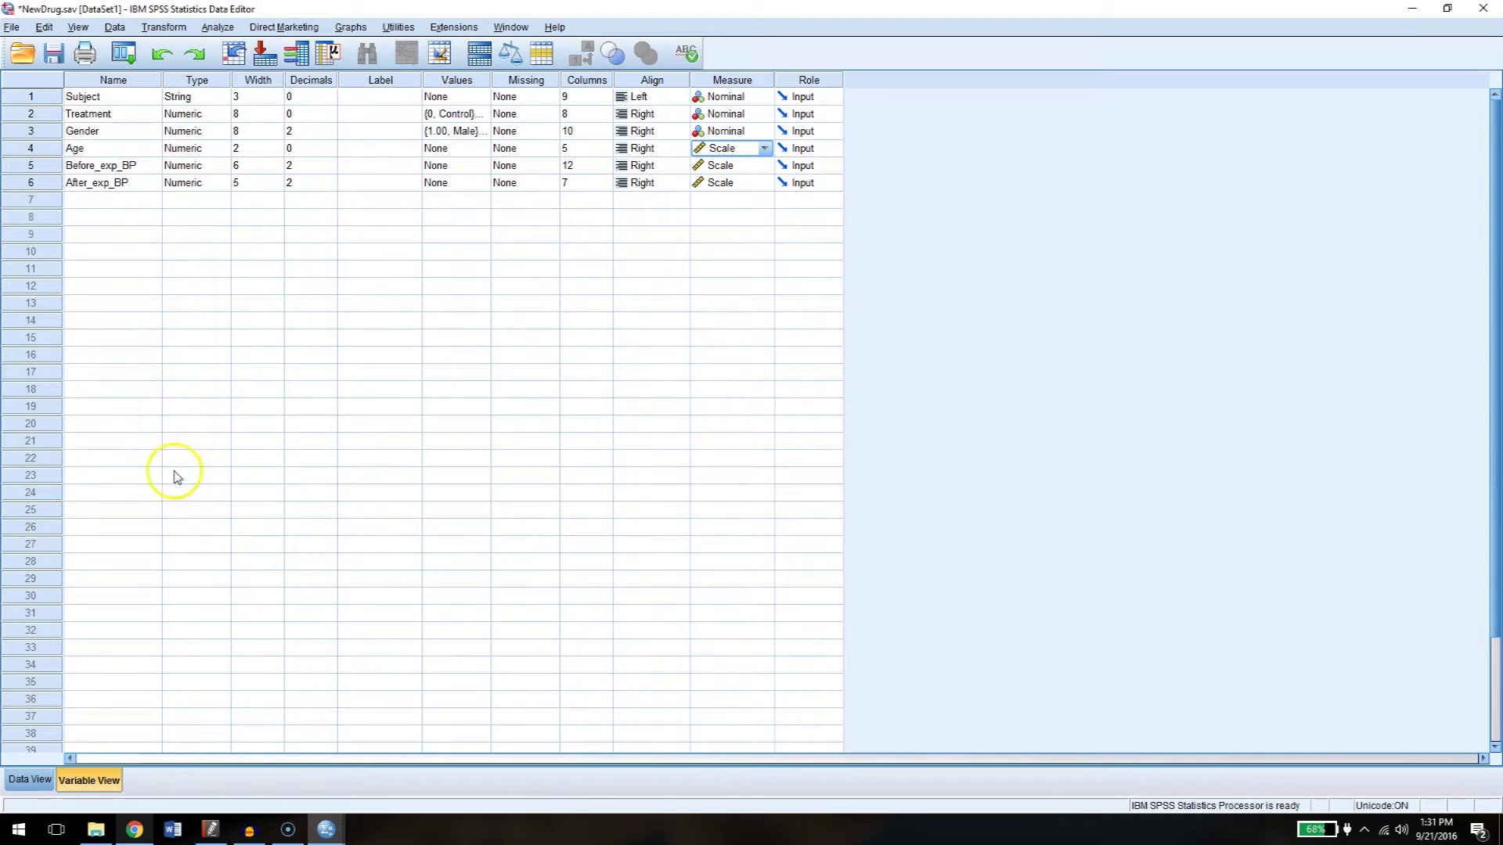
left_click(30, 779)
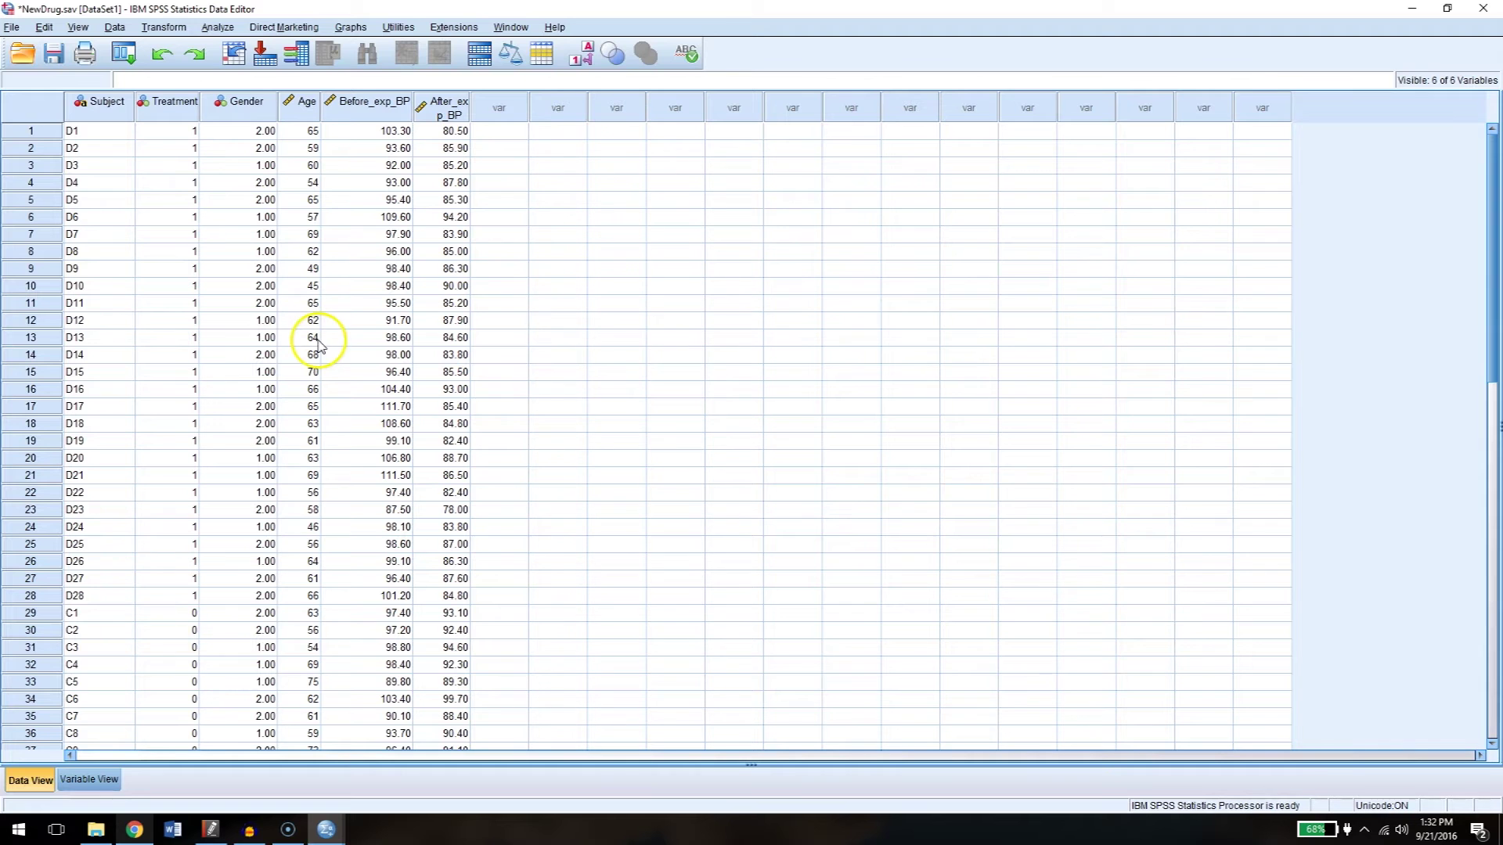
left_click_drag(1491, 228, 1465, 382)
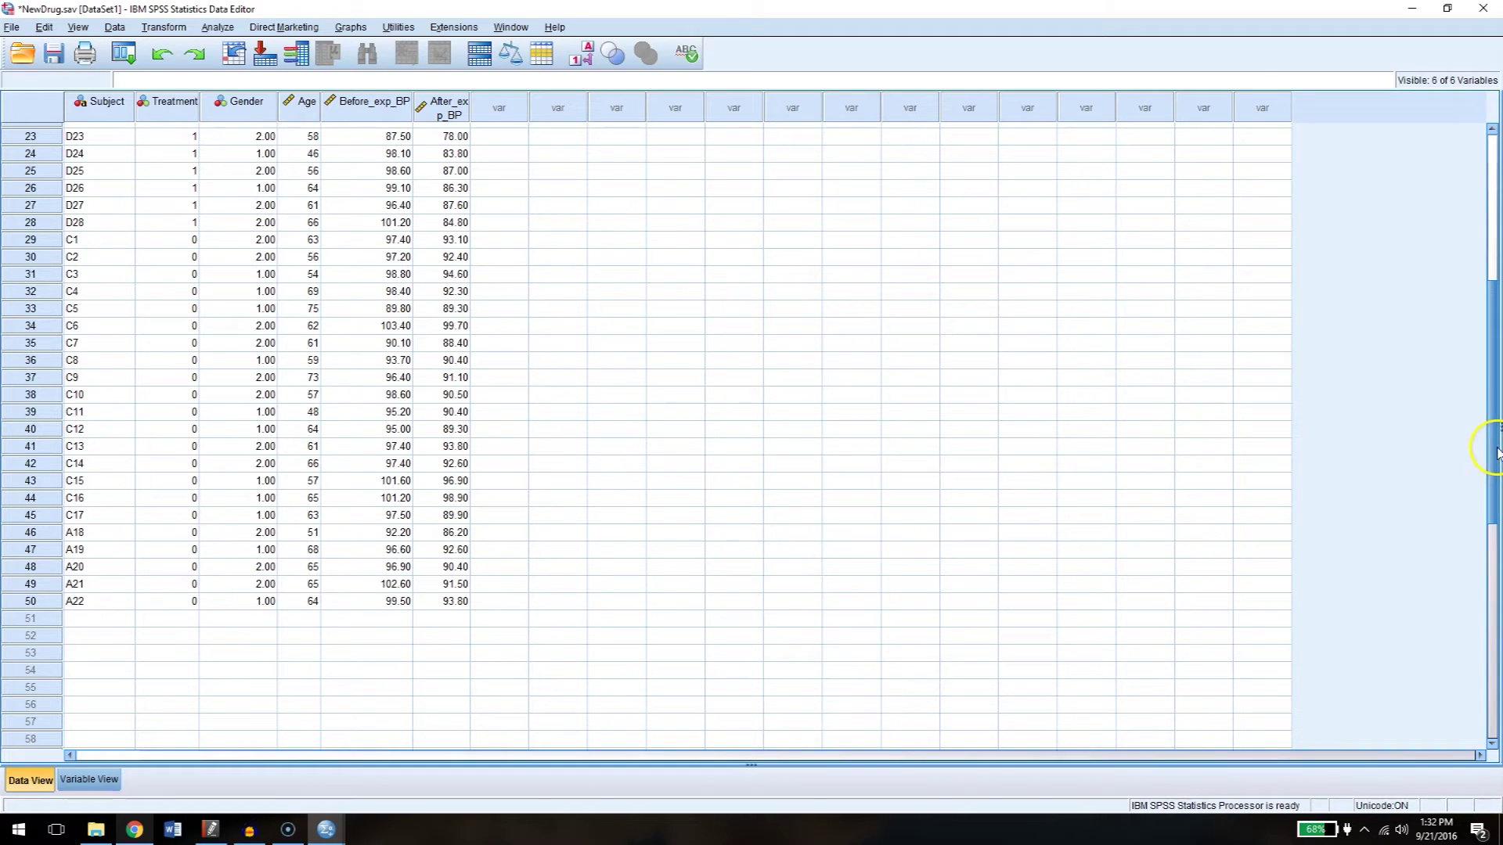
left_click_drag(1495, 444, 1493, 264)
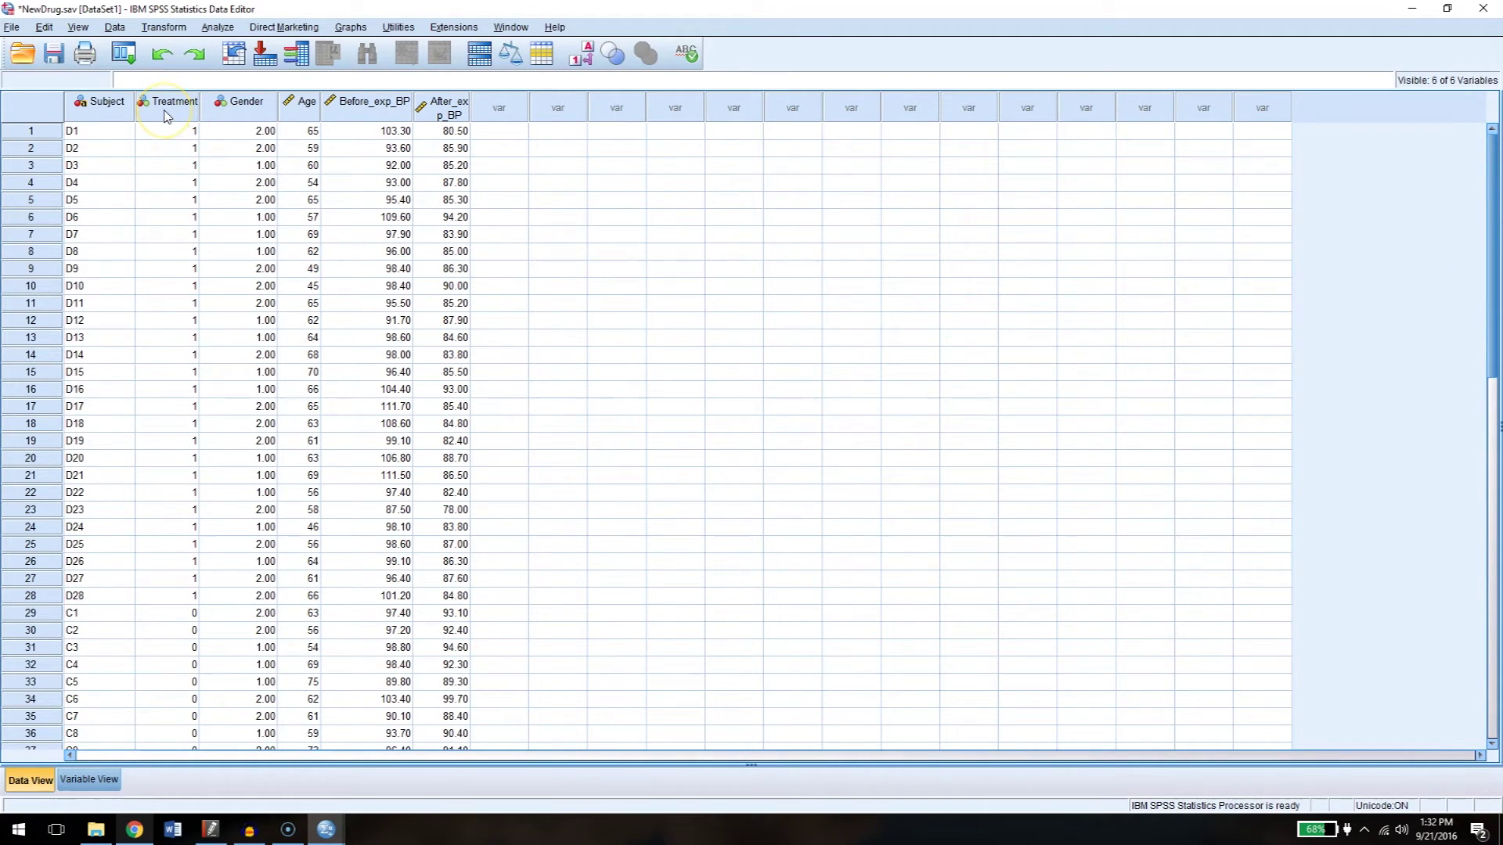
mouse_move(242, 116)
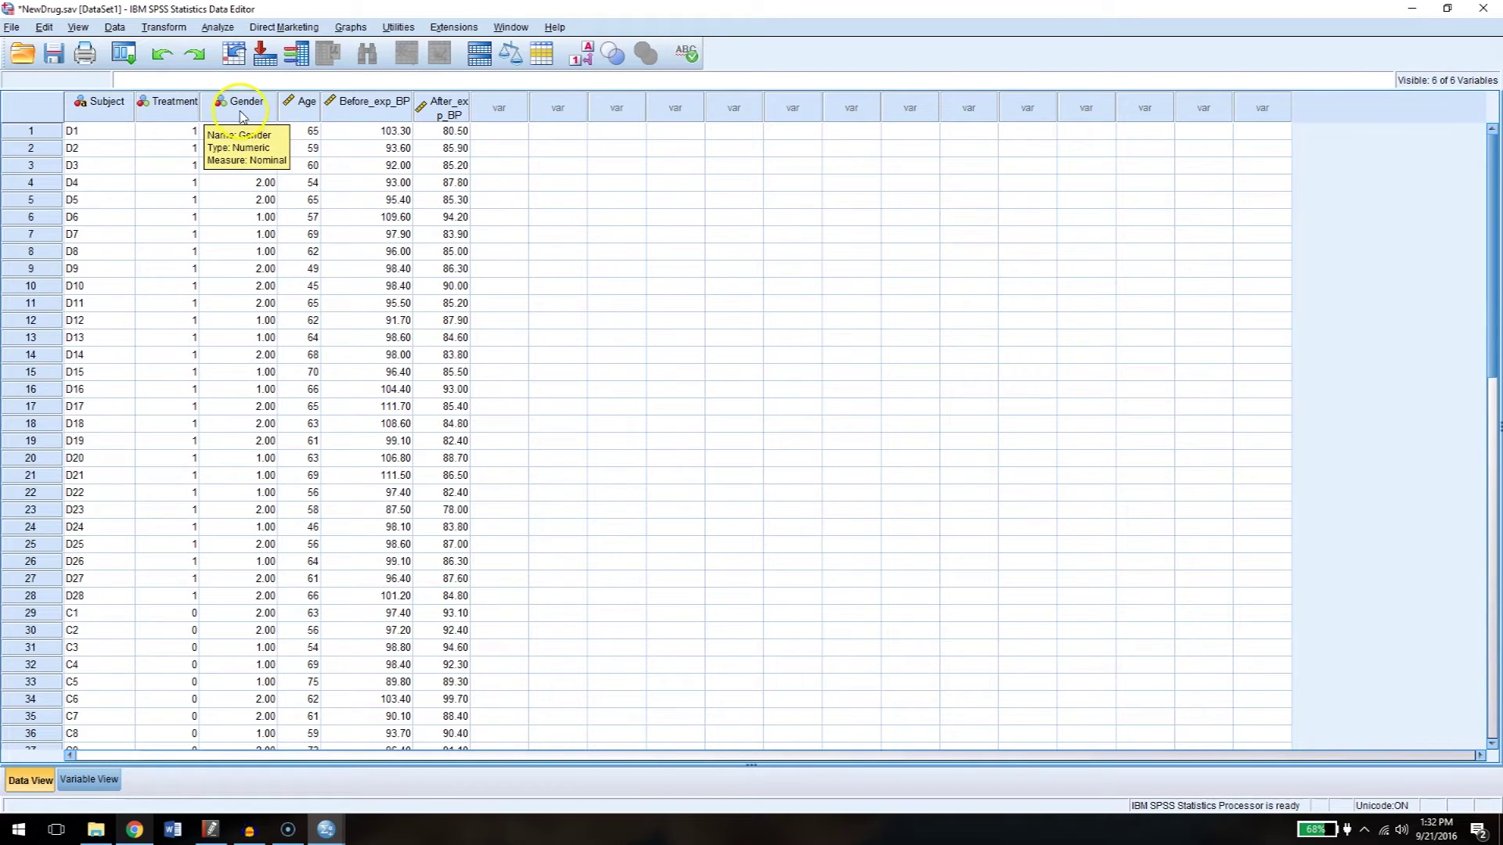
Toggle value labels off and back on so Treatment and Gender show Newdrug/Control and Male/Female.
left_click(589, 62)
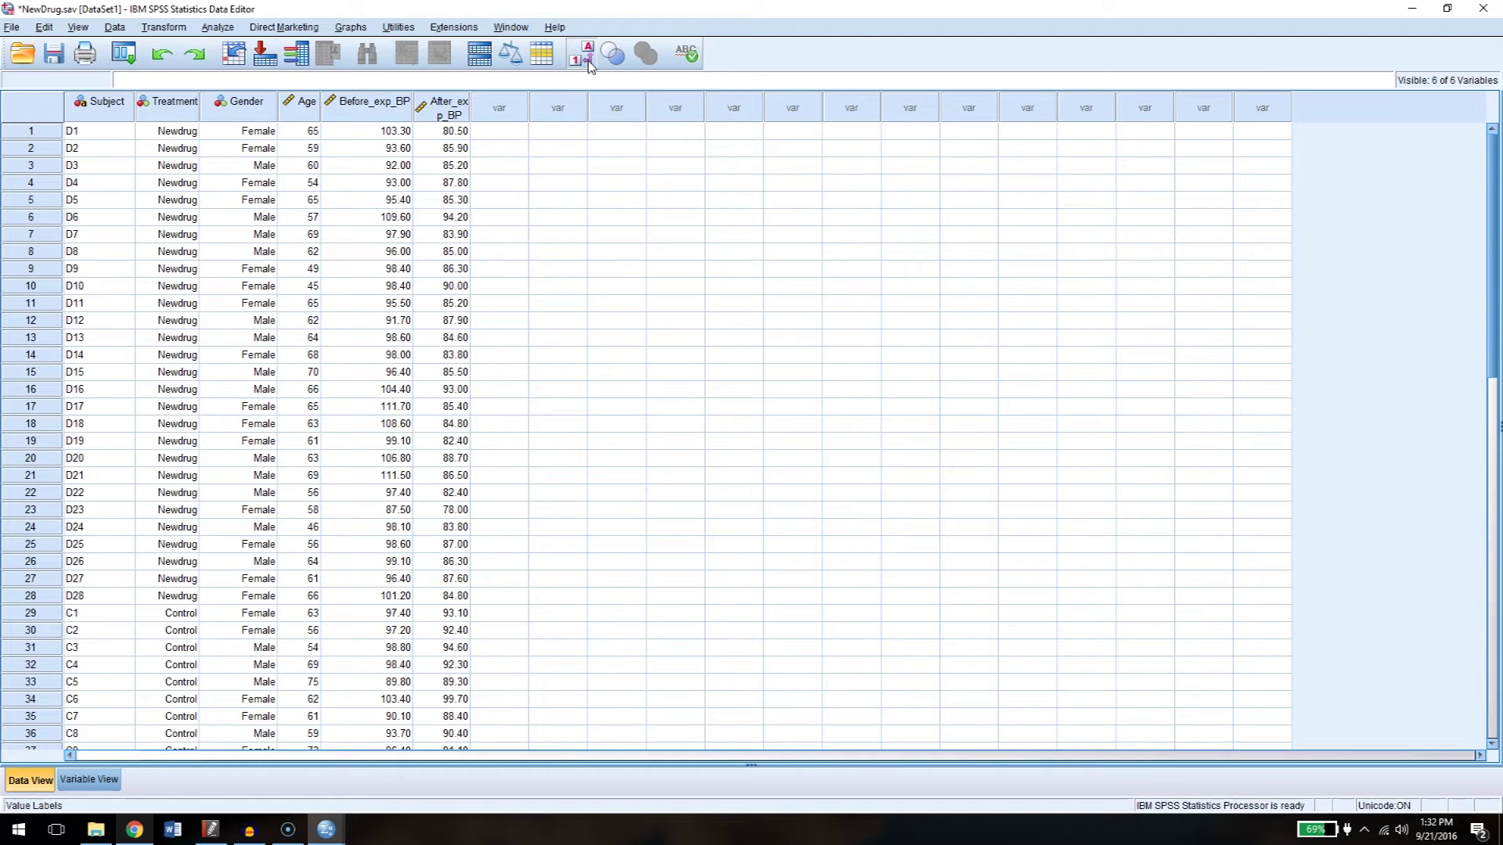
left_click(588, 63)
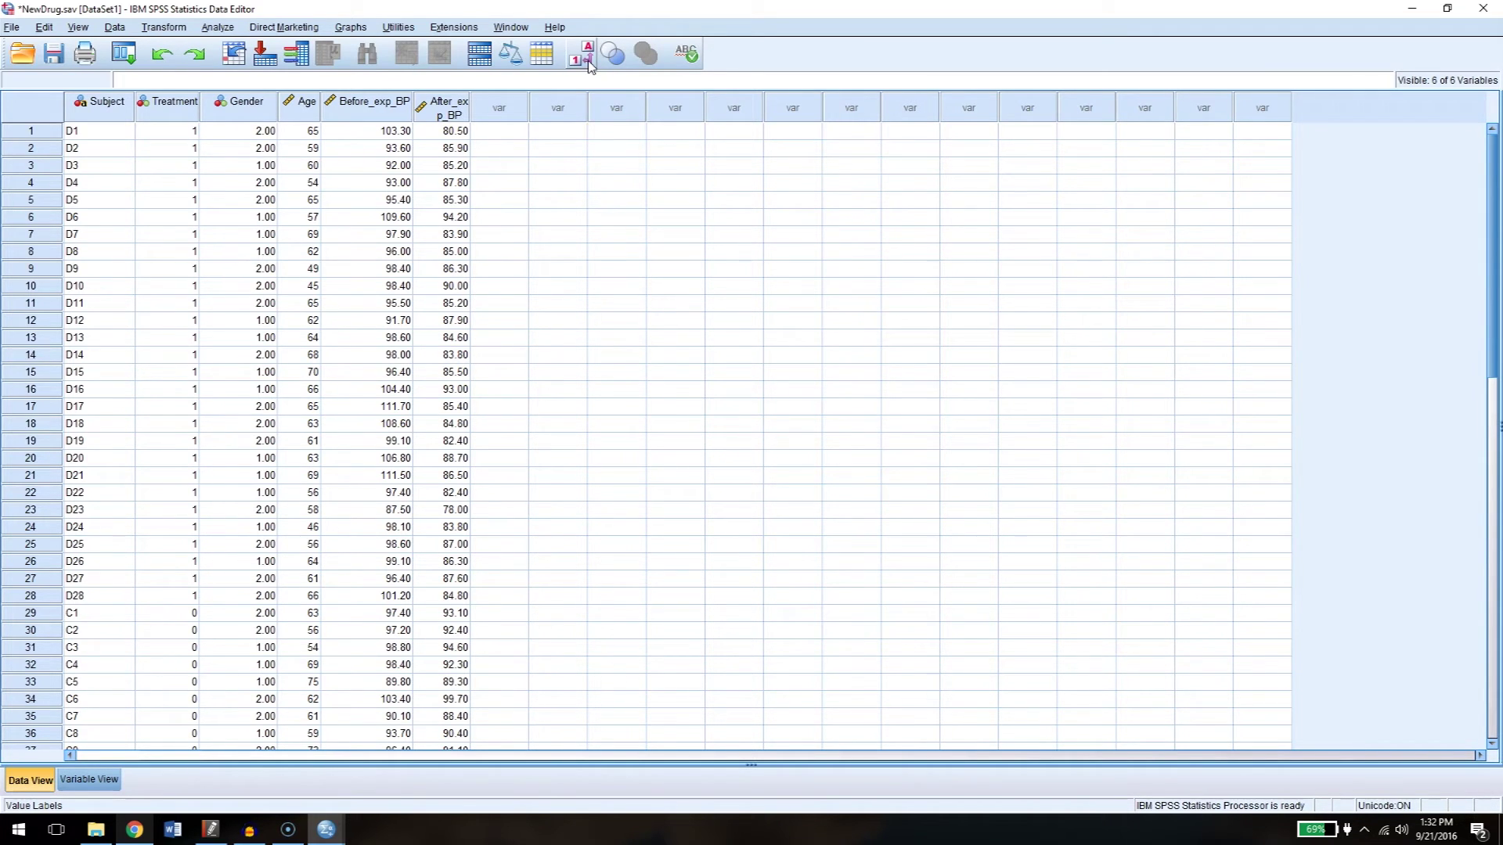
left_click(589, 62)
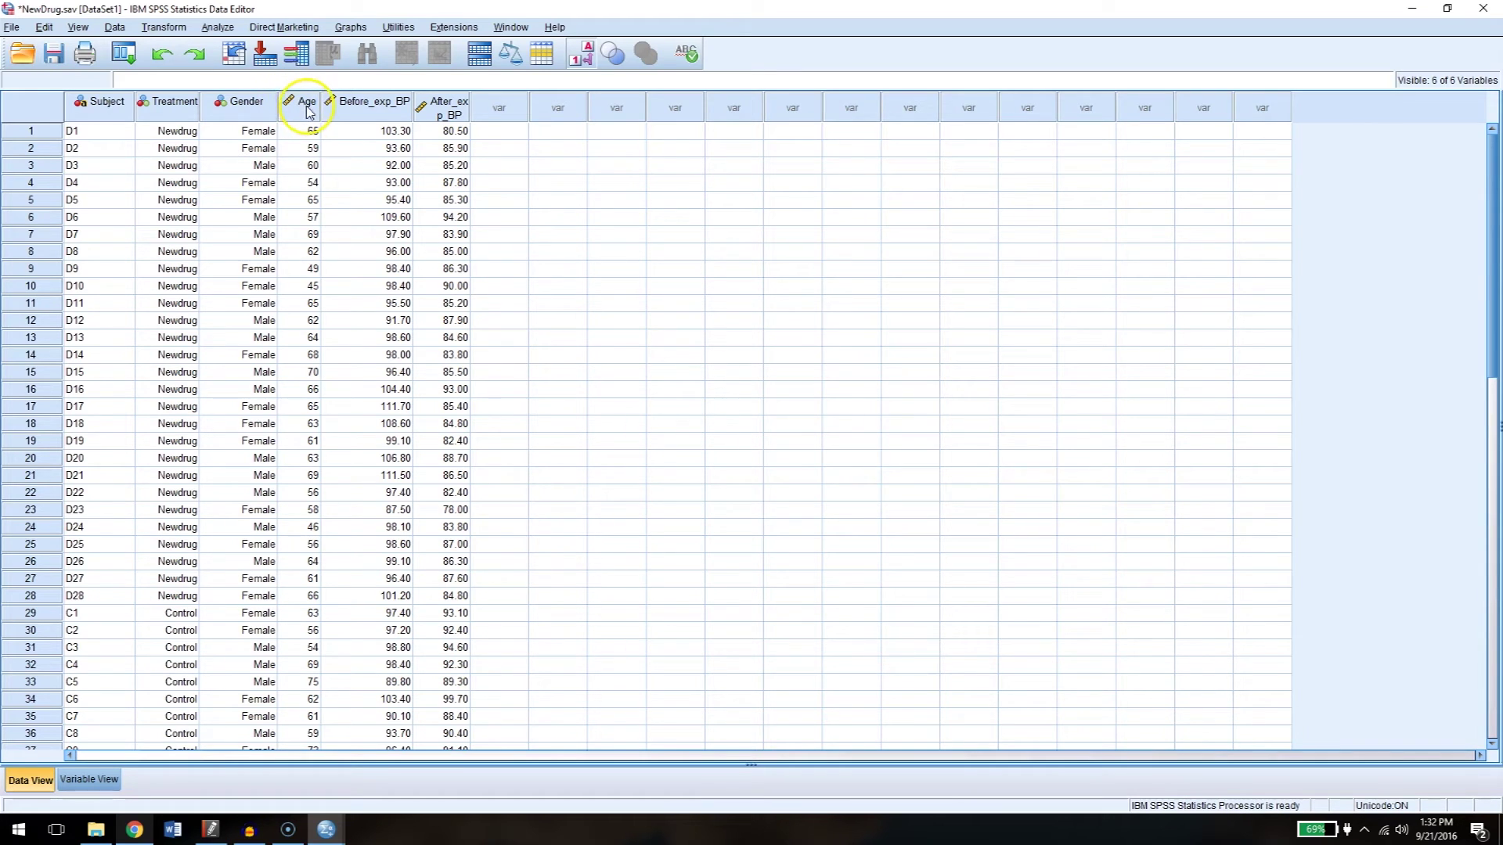
Sort all cases by Age in ascending order, from 45 up to 75.
mouse_move(306, 107)
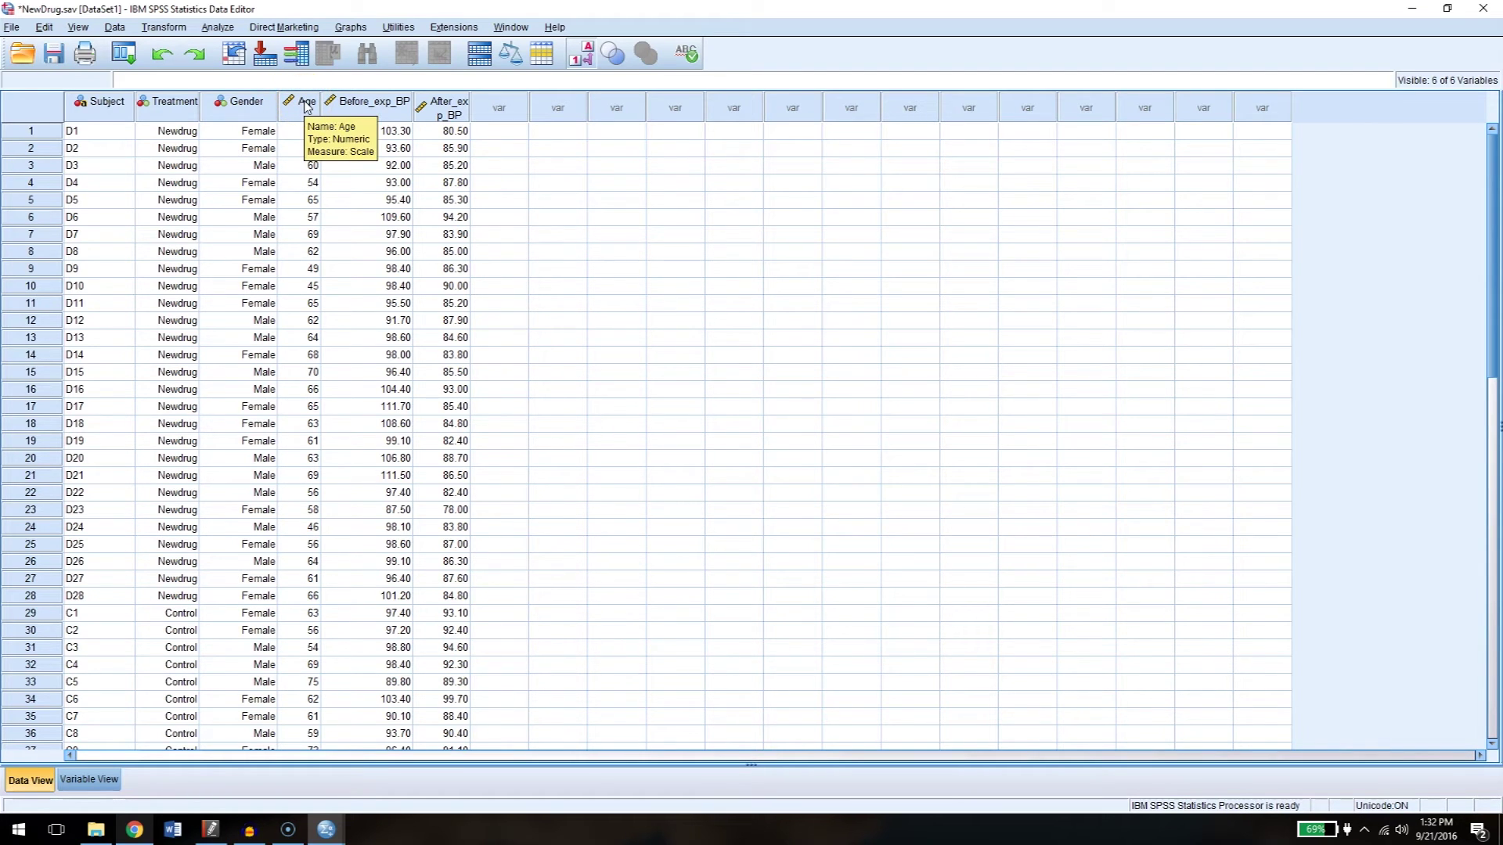
right_click(305, 108)
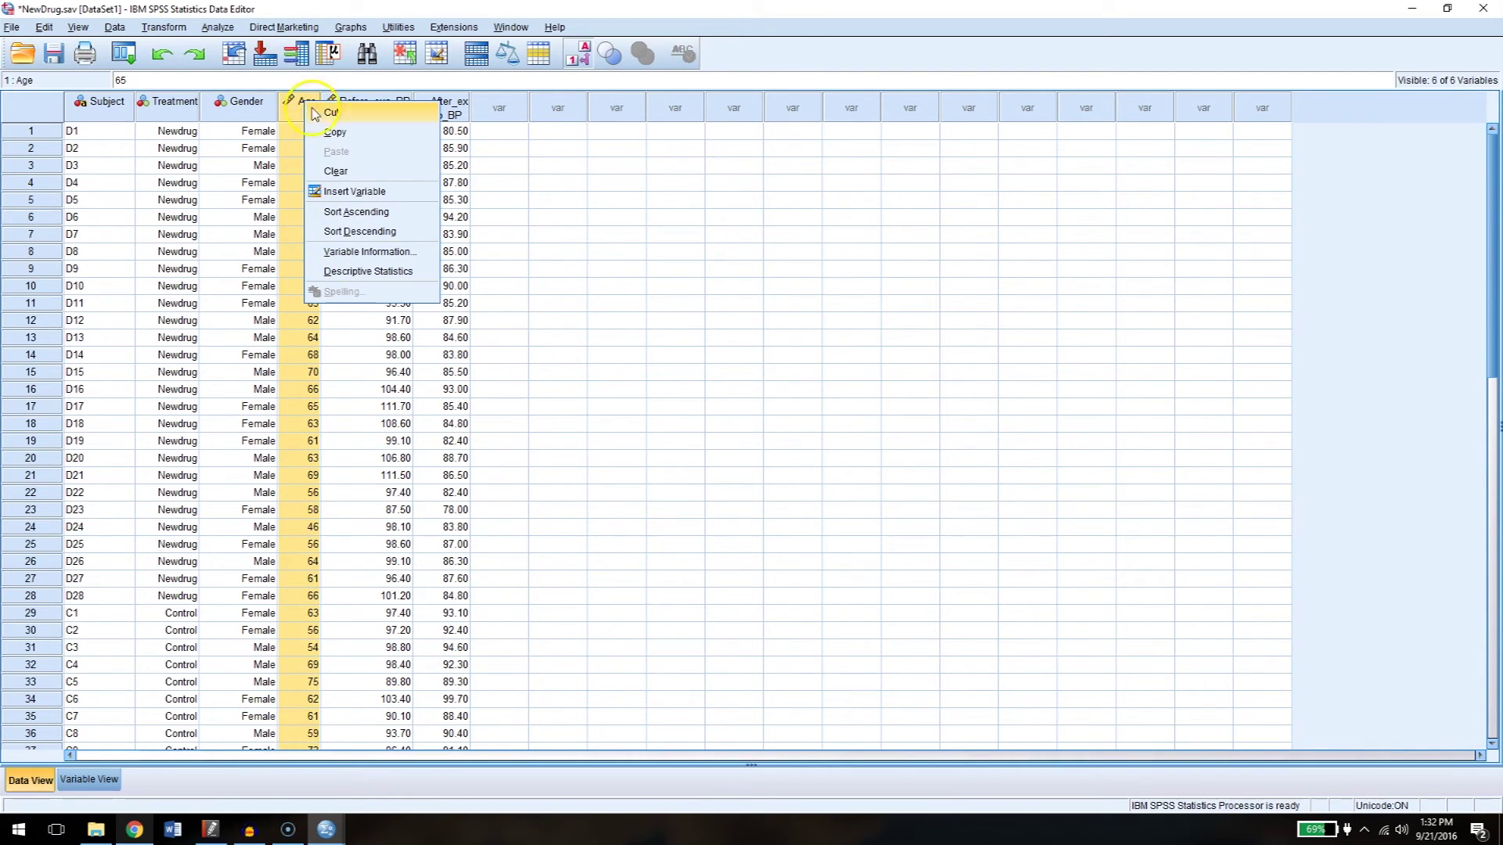
left_click(340, 233)
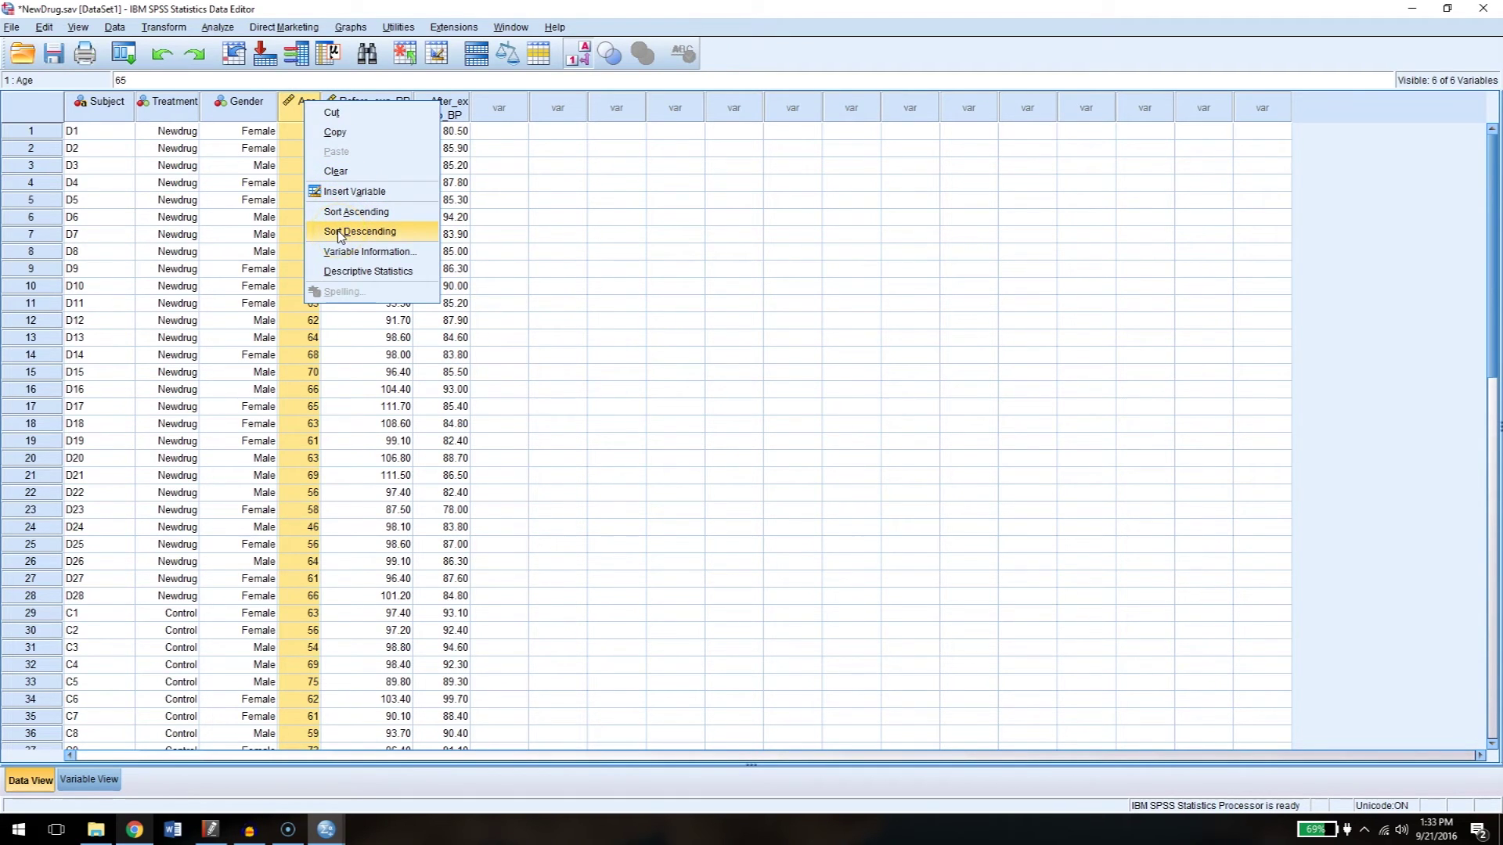
left_click(420, 236)
left_click(354, 222)
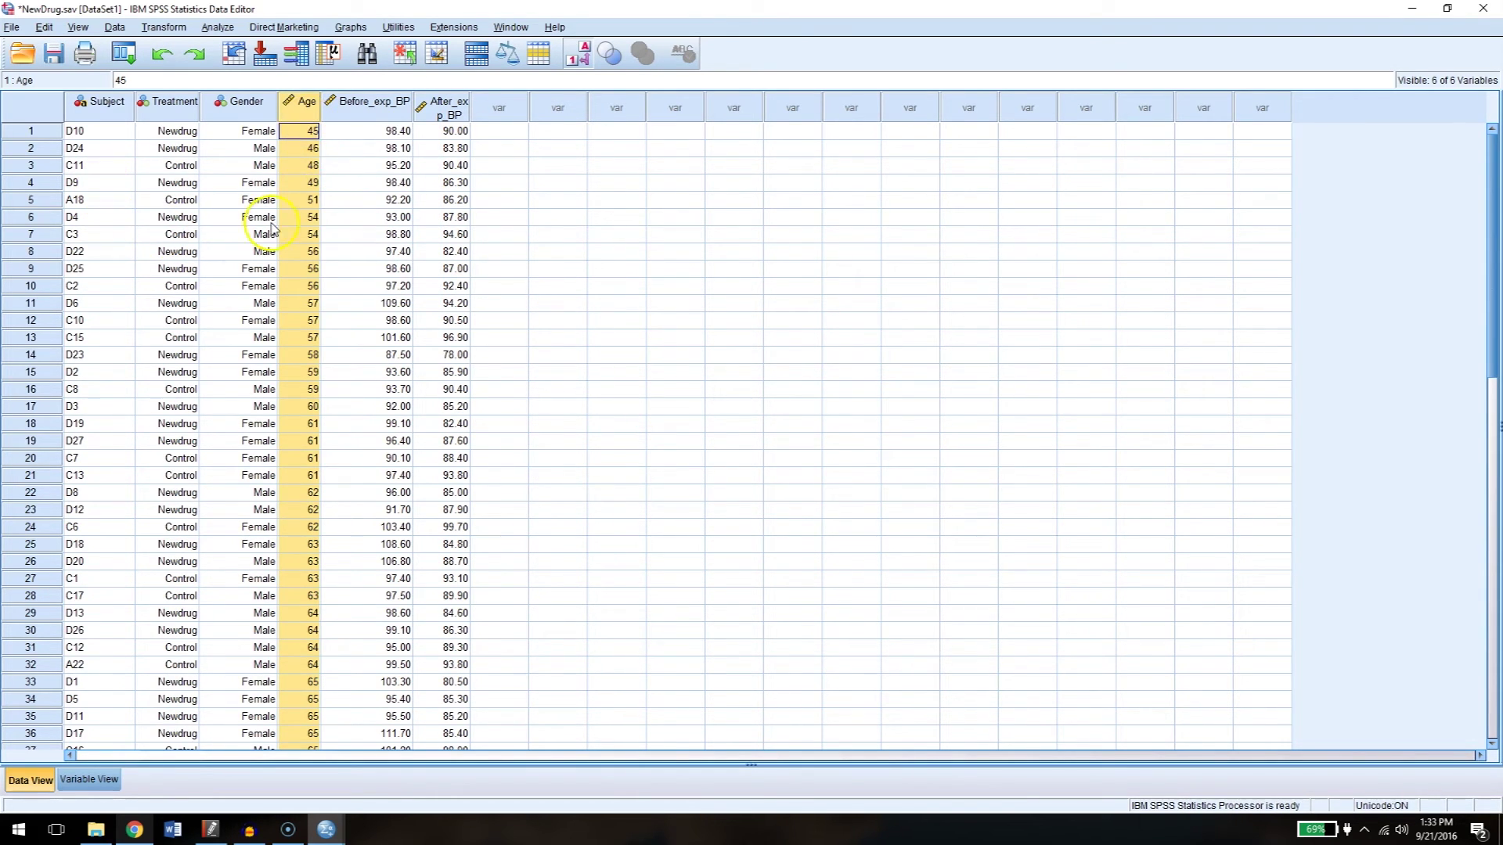
left_click(304, 135)
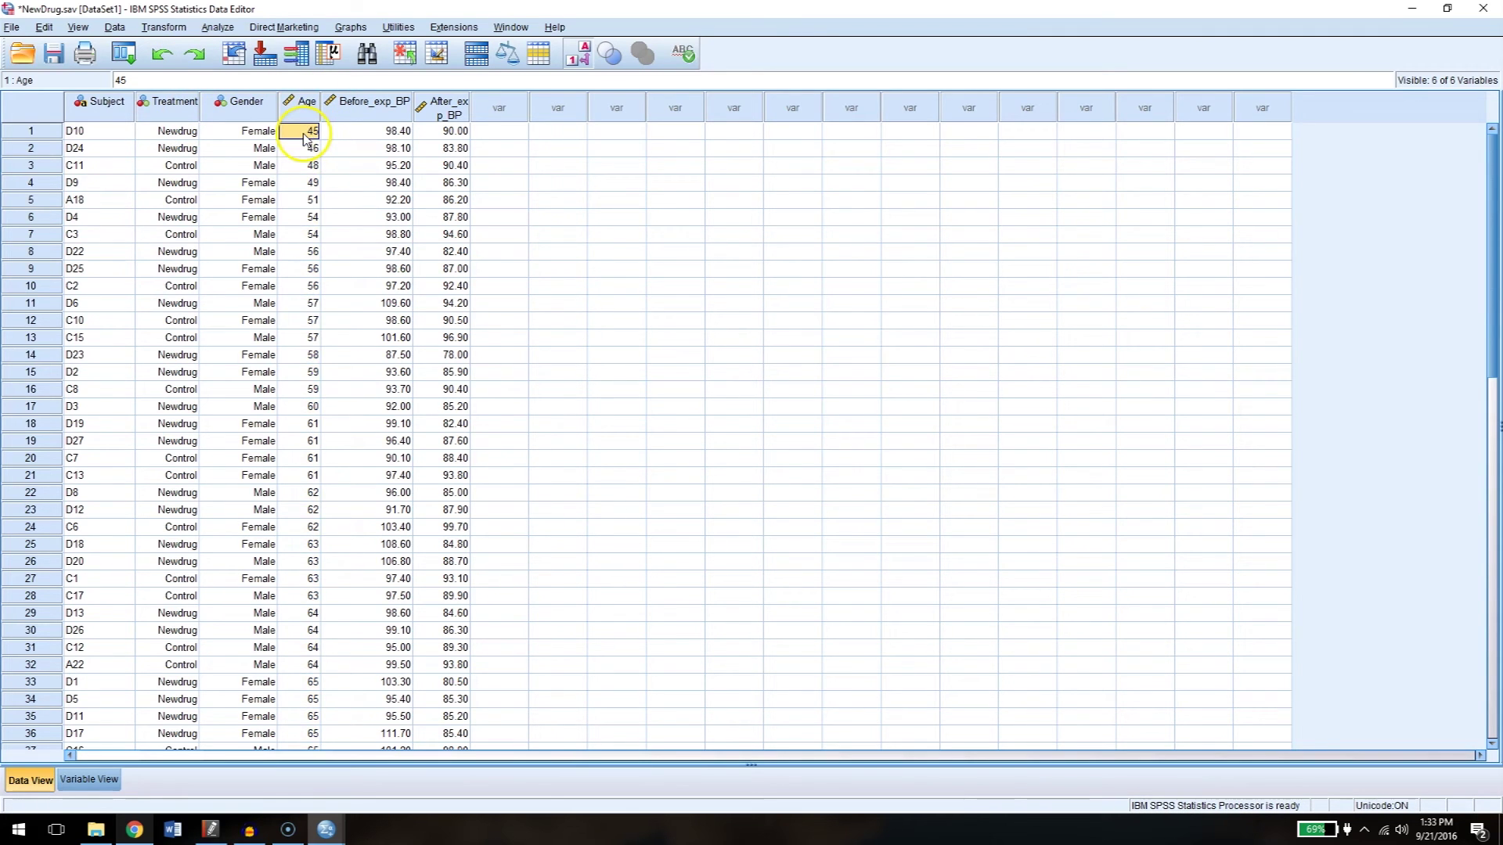
Return to the top of the grid and bring up the Before_exp_BP column menu.
left_click_drag(1487, 215, 1489, 335)
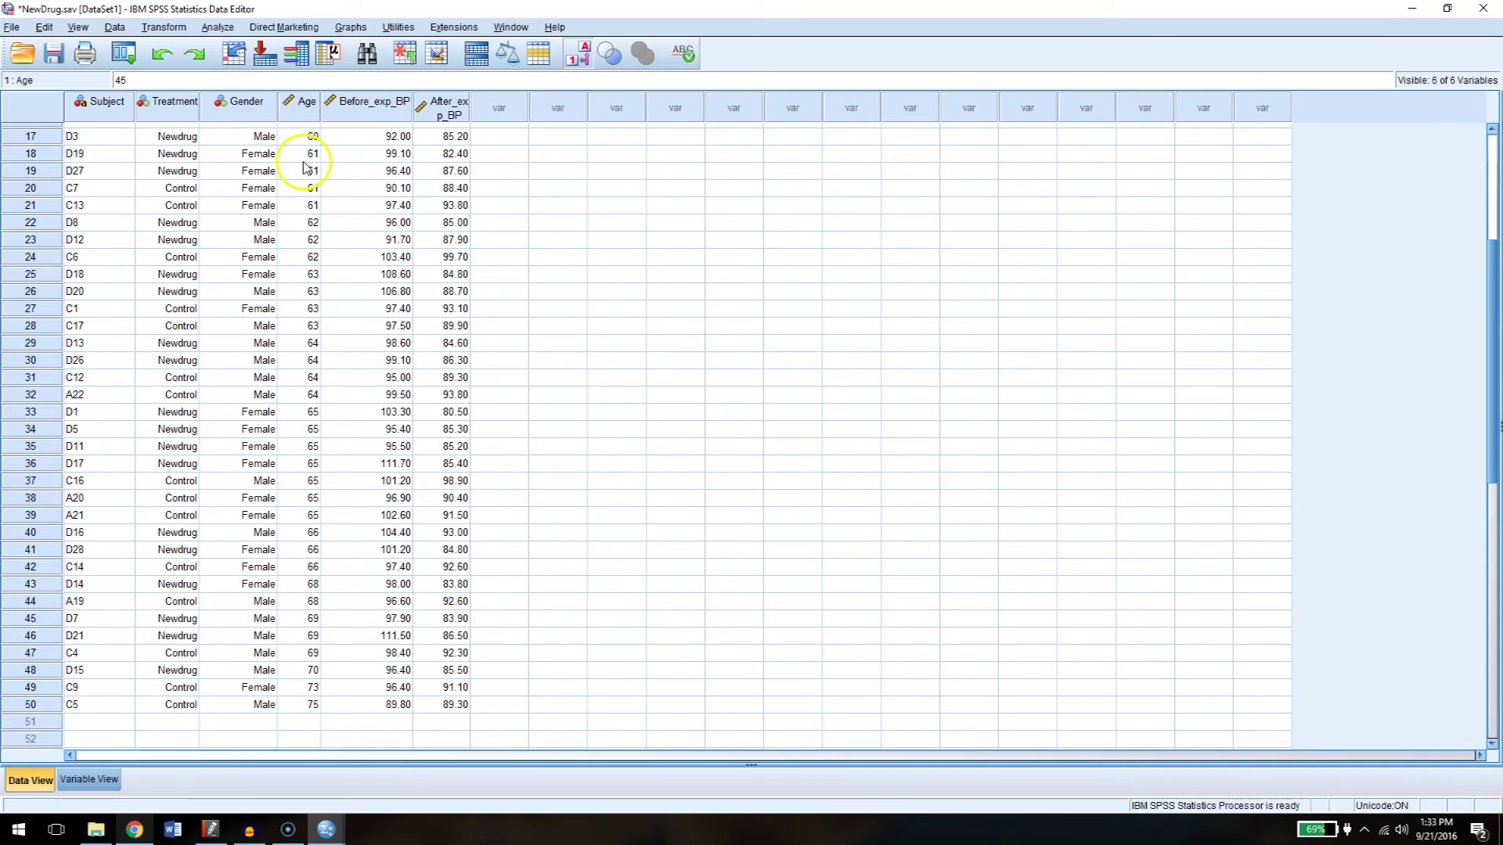
scroll(376, 110, "up", 5)
right_click(374, 109)
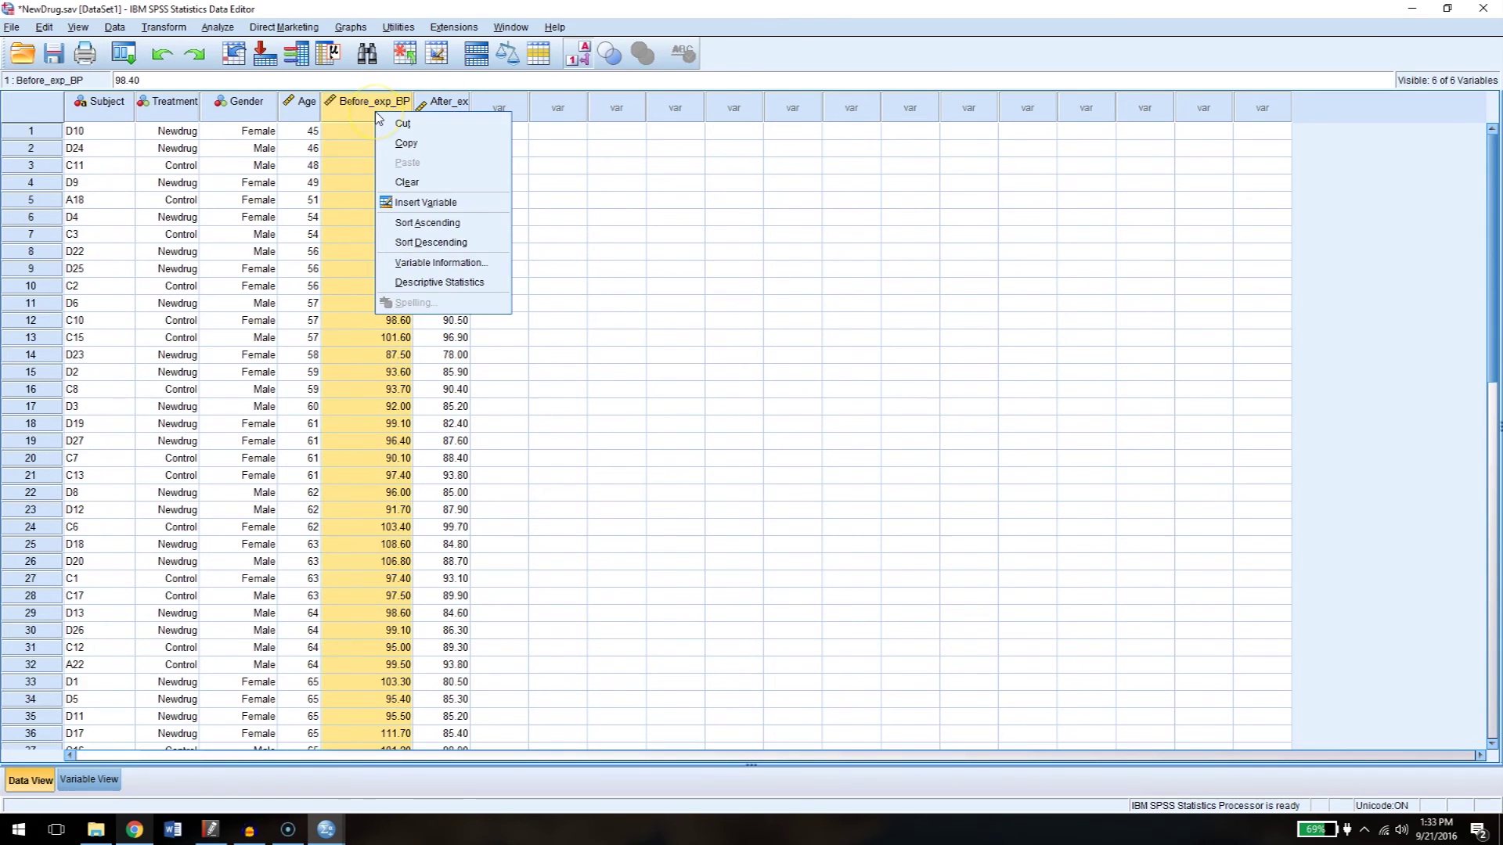
Sort the cases by Before_exp_BP descending, so D17's 111.70 comes first.
left_click(430, 242)
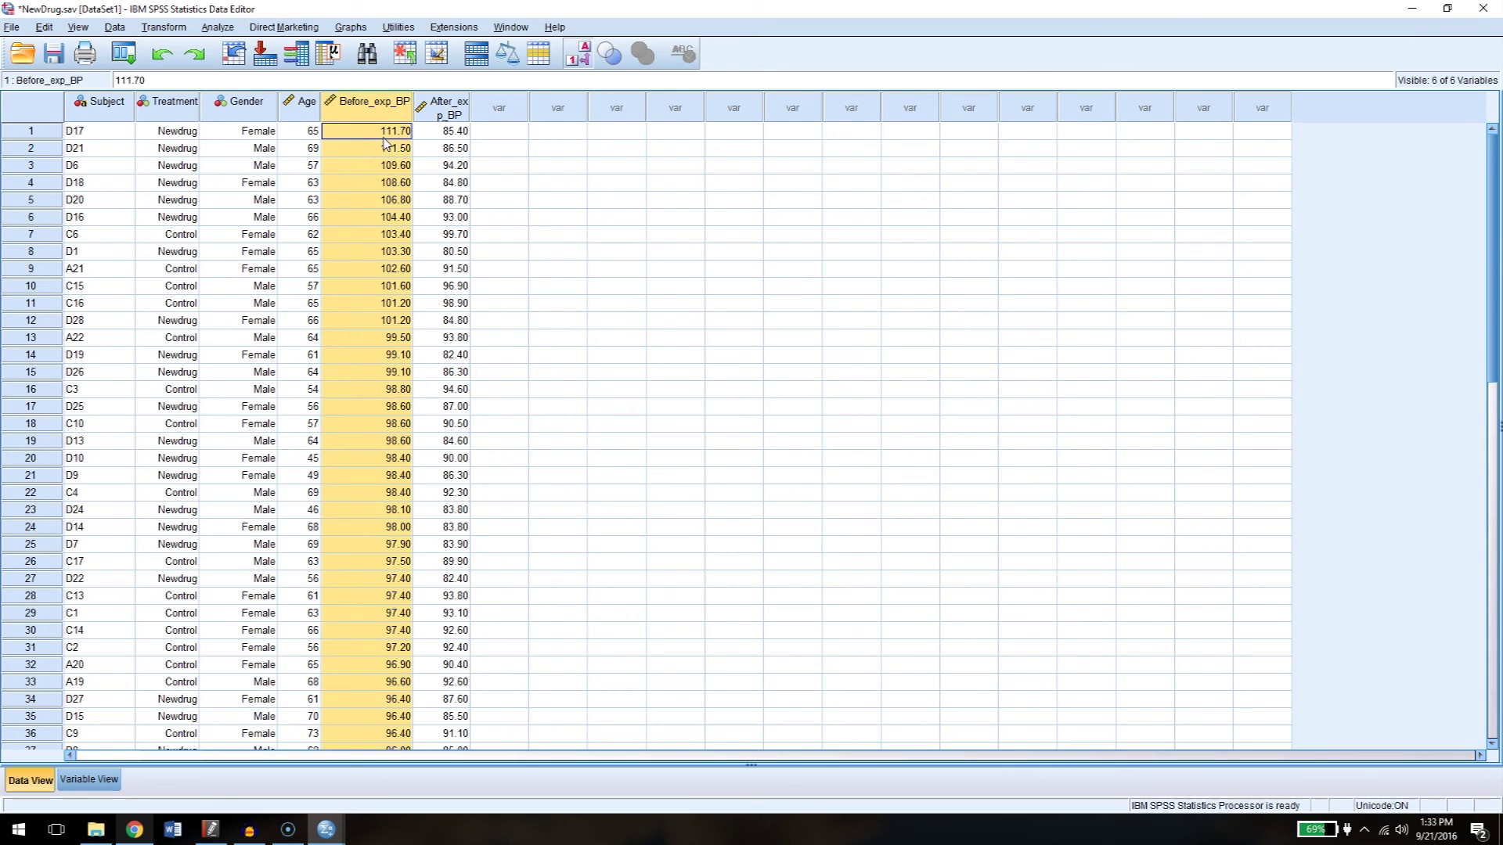
left_click(110, 106)
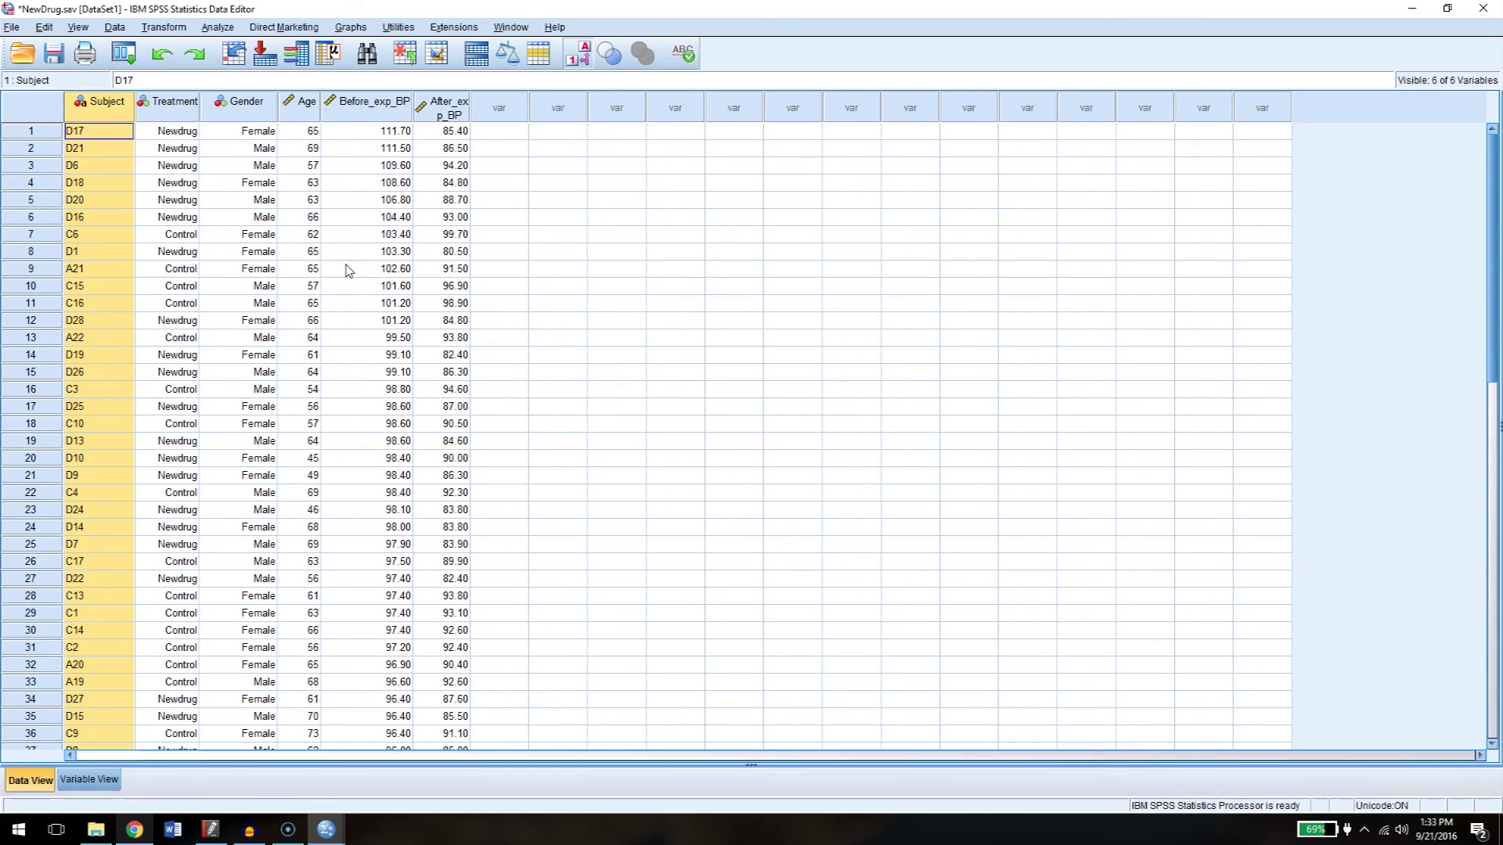
left_click(31, 783)
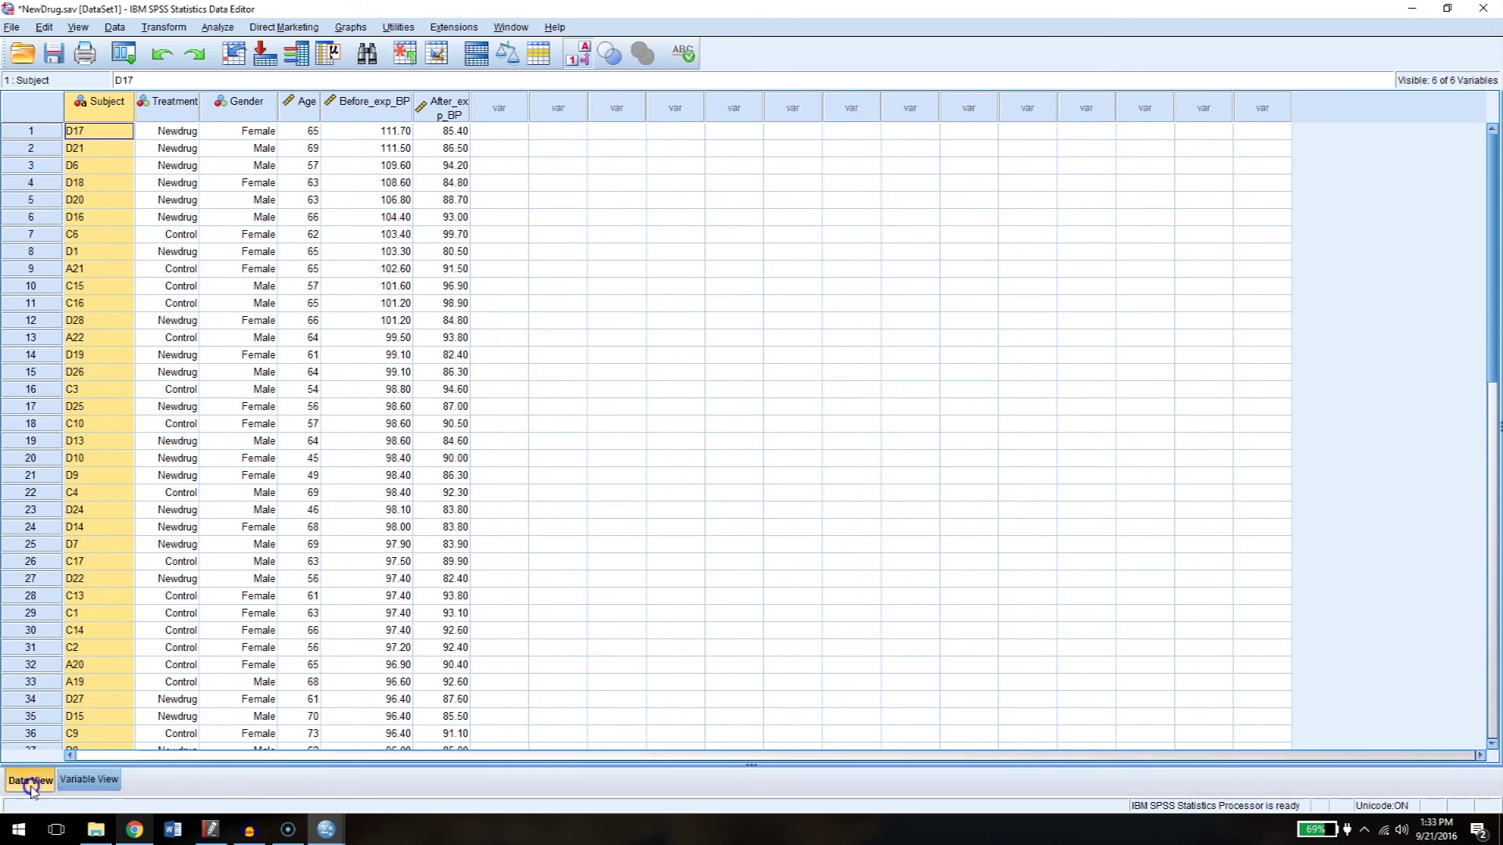